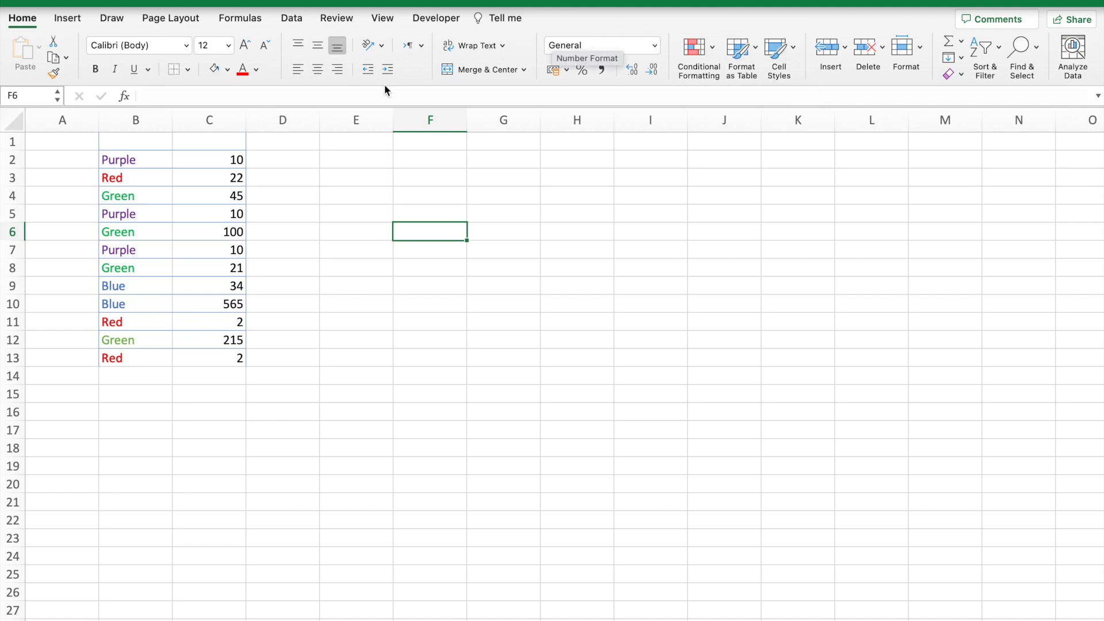
pyautogui.click(131, 161)
pyautogui.moveTo(131, 160); pyautogui.dragTo(209, 352)
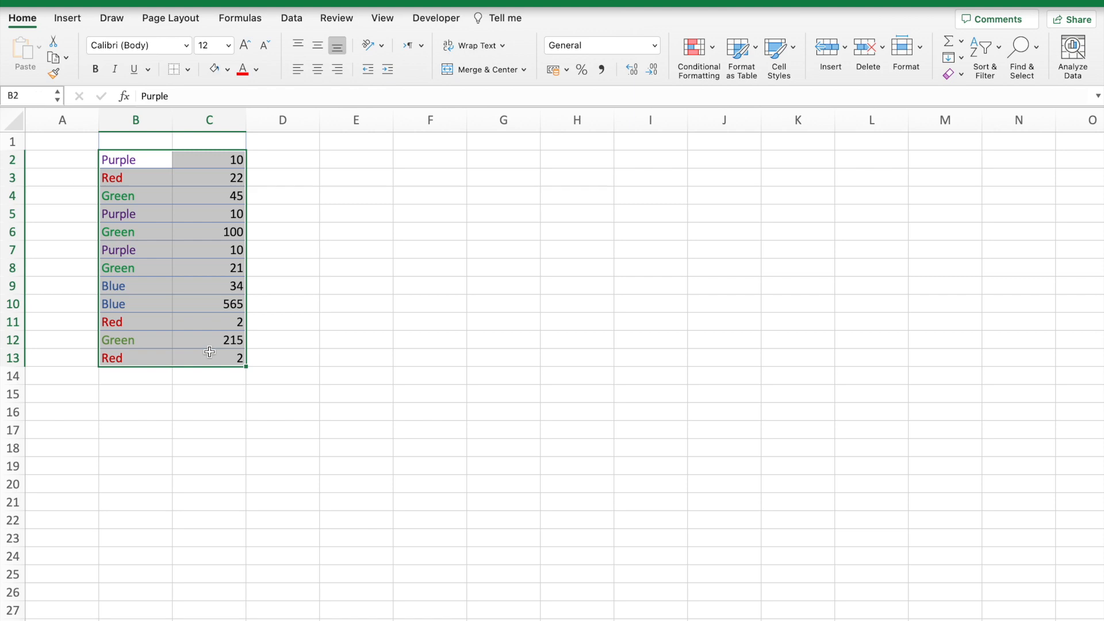
pyautogui.click(127, 162)
pyautogui.click(127, 212)
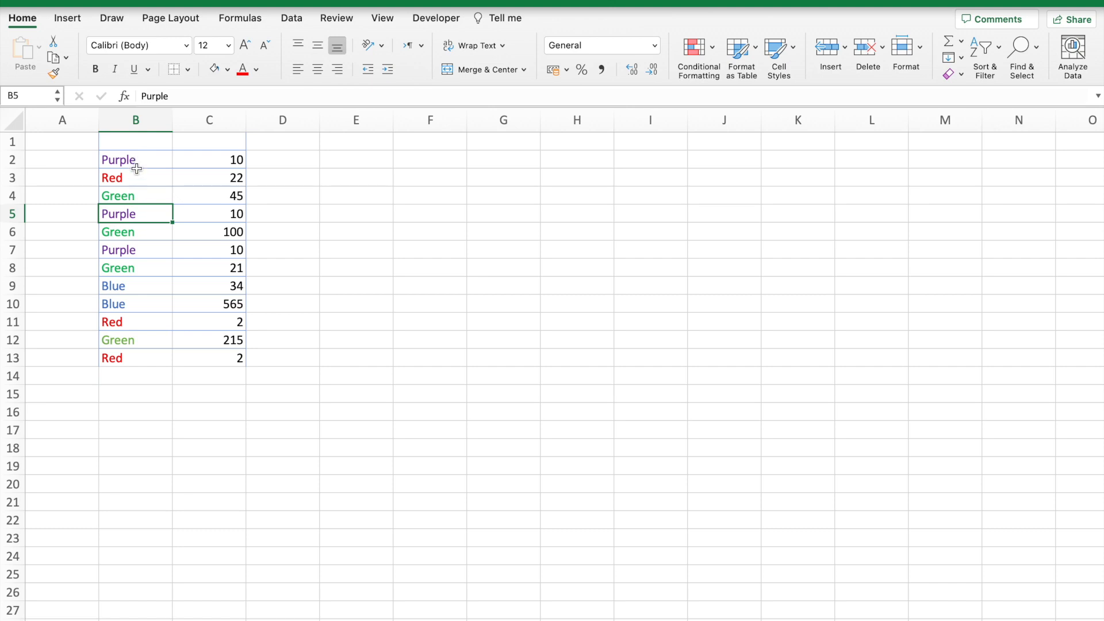
pyautogui.moveTo(129, 156); pyautogui.dragTo(198, 350)
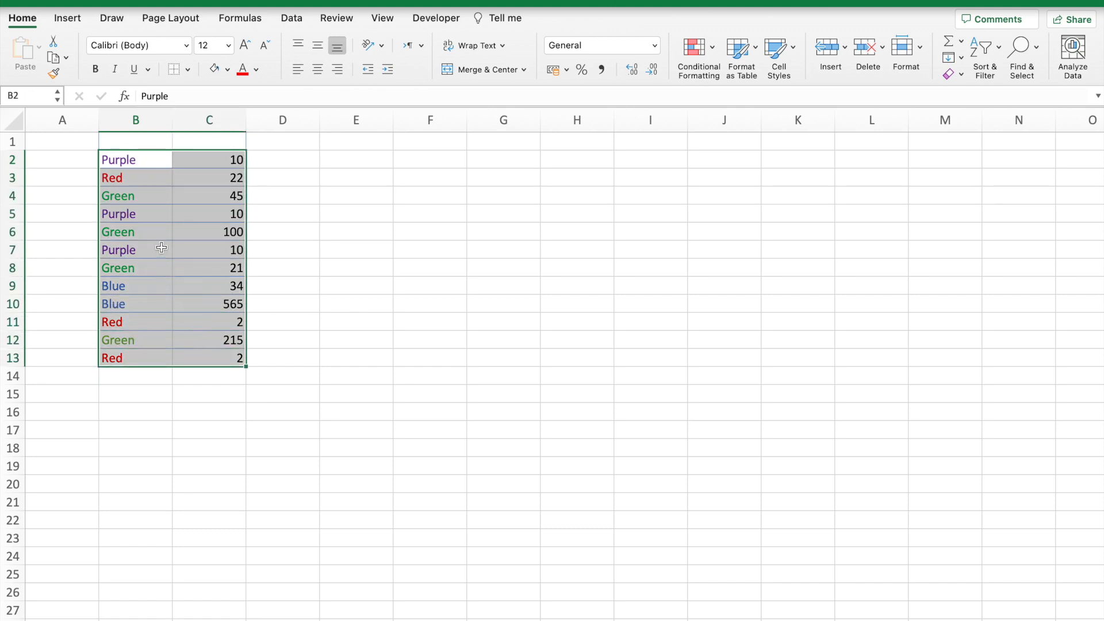
# Enter the colour labels Purple, Red, Blue and Green in cells F2 to F5
pyautogui.click(425, 159)
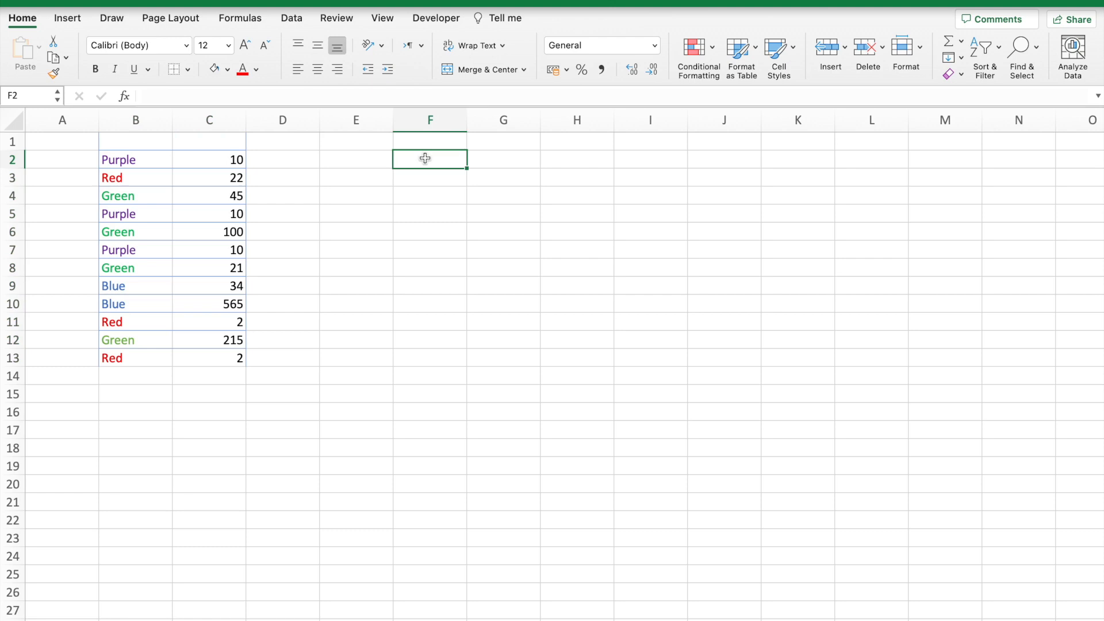
pyautogui.write('Purple')
pyautogui.press('Return')
pyautogui.write('Red')
pyautogui.press('Return')
pyautogui.write('Blue')
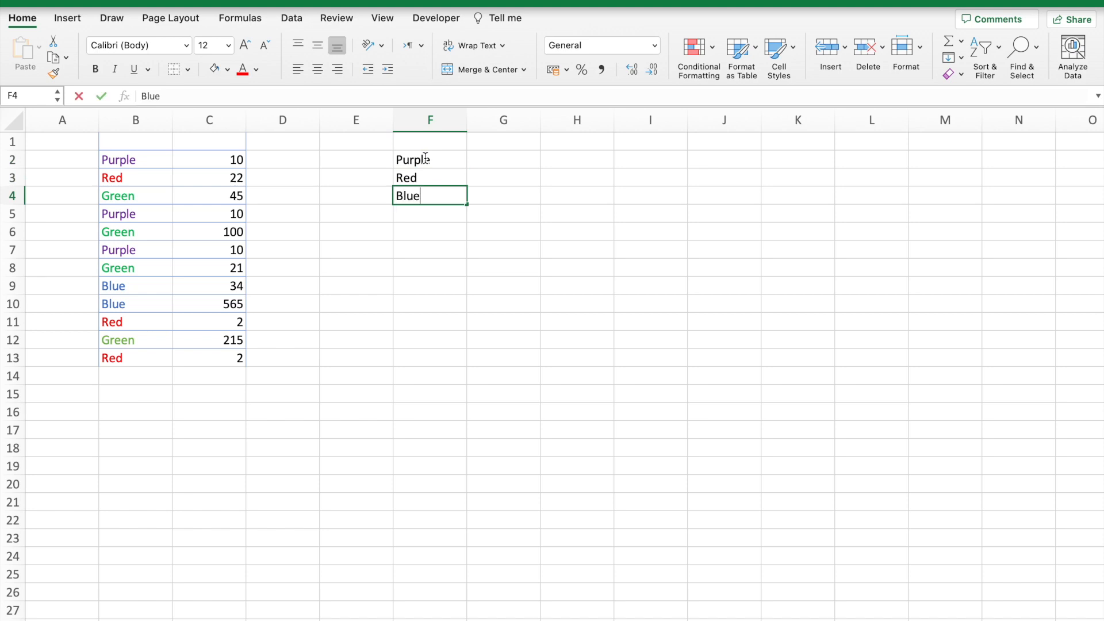
pyautogui.press('Return')
pyautogui.write('Green')
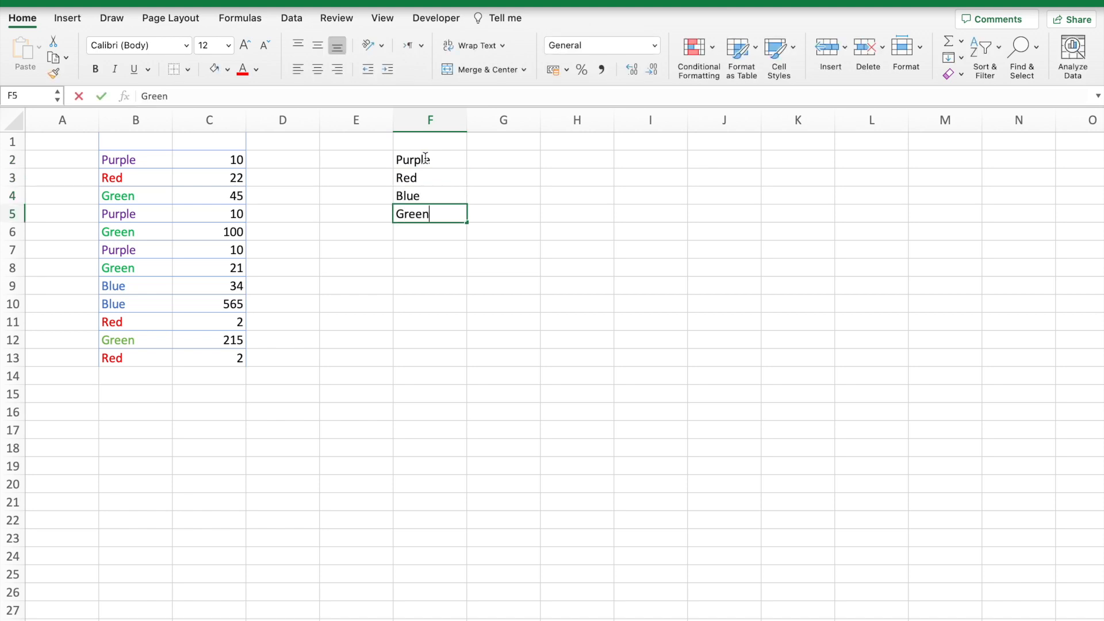
pyautogui.press('Up')
# Start a SUMIF formula in G2 with the absolute range $B$2:$B$13 as its criteria range
pyautogui.click(425, 158)
pyautogui.press('Right')
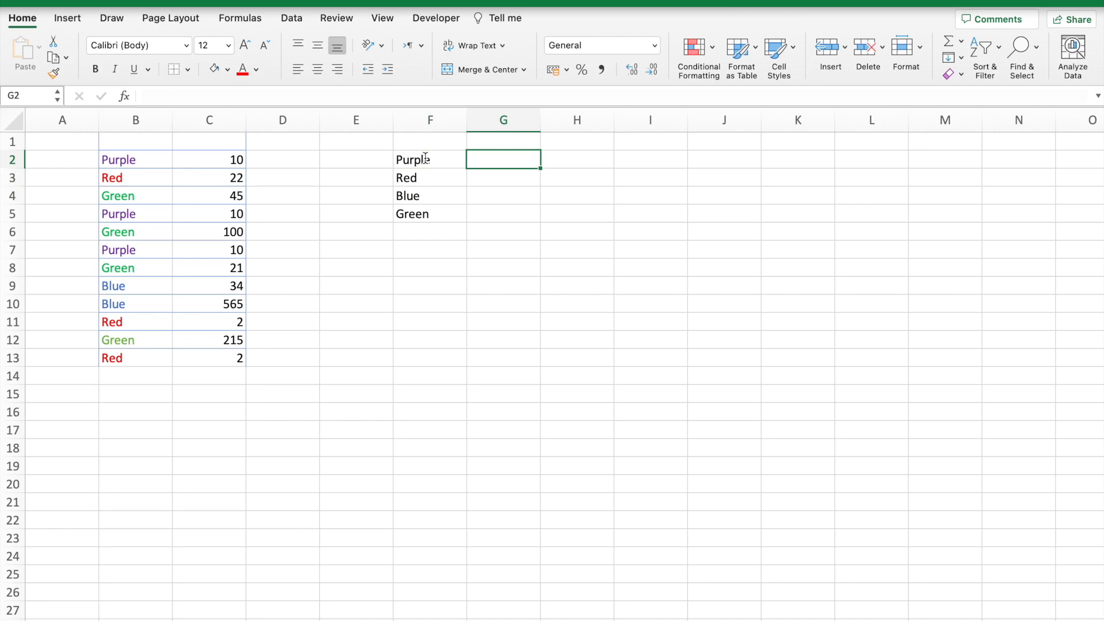
pyautogui.write('=')
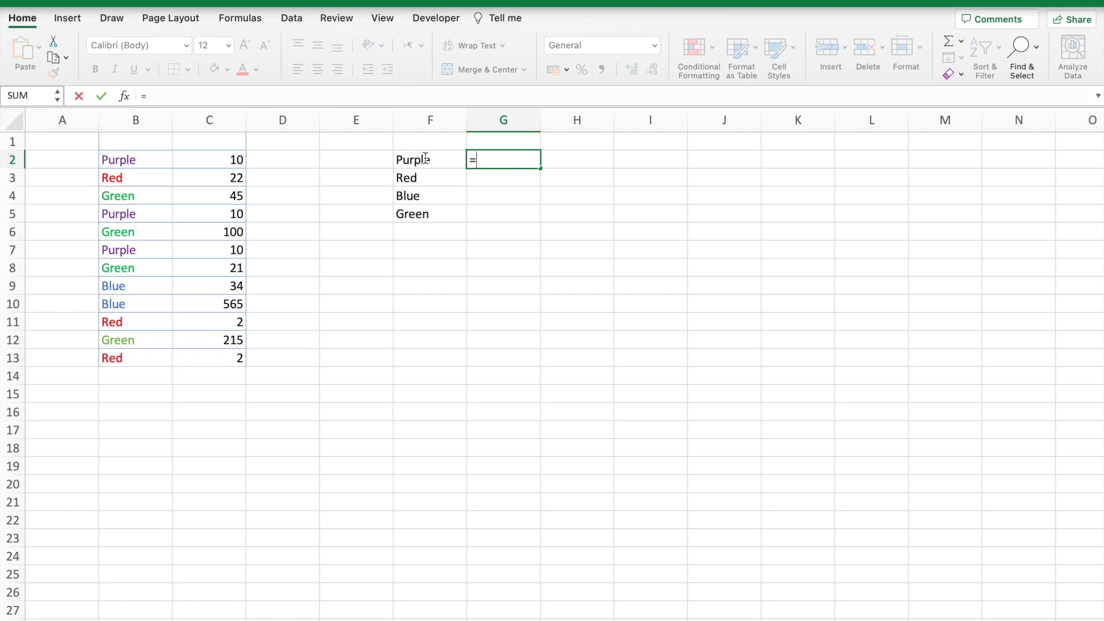
pyautogui.write('sumif')
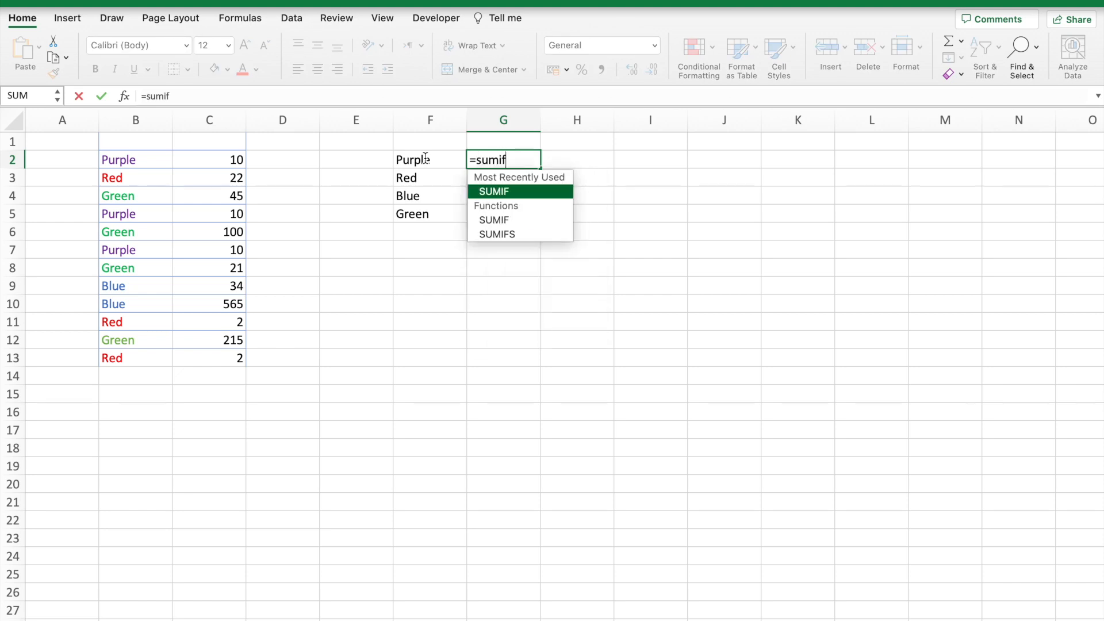
pyautogui.write('(')
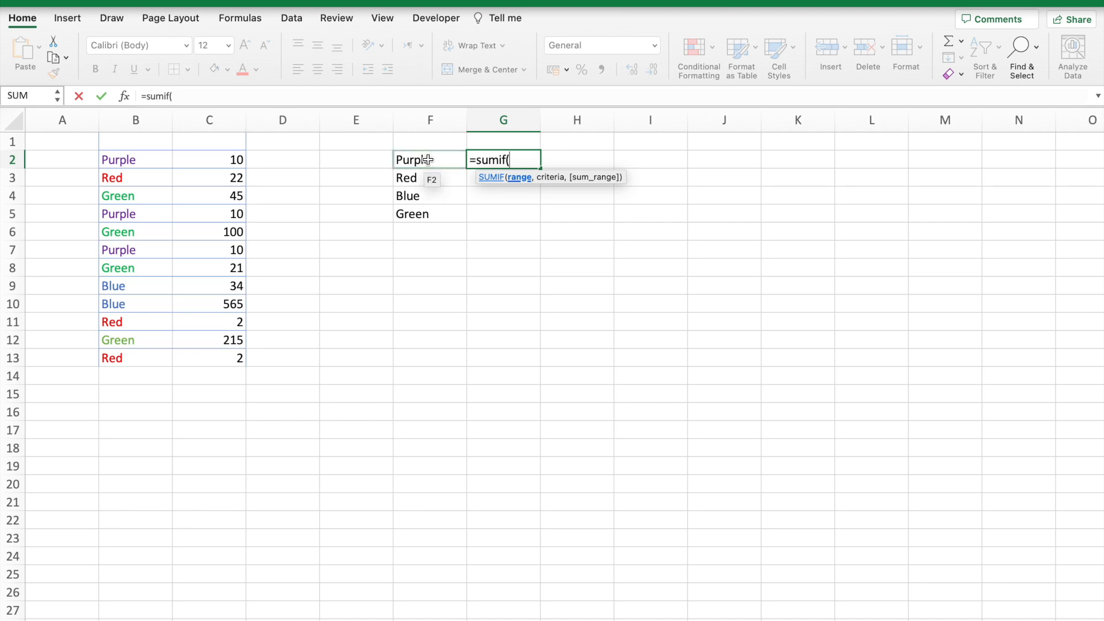
pyautogui.moveTo(150, 165); pyautogui.dragTo(157, 349)
pyautogui.press('F4')
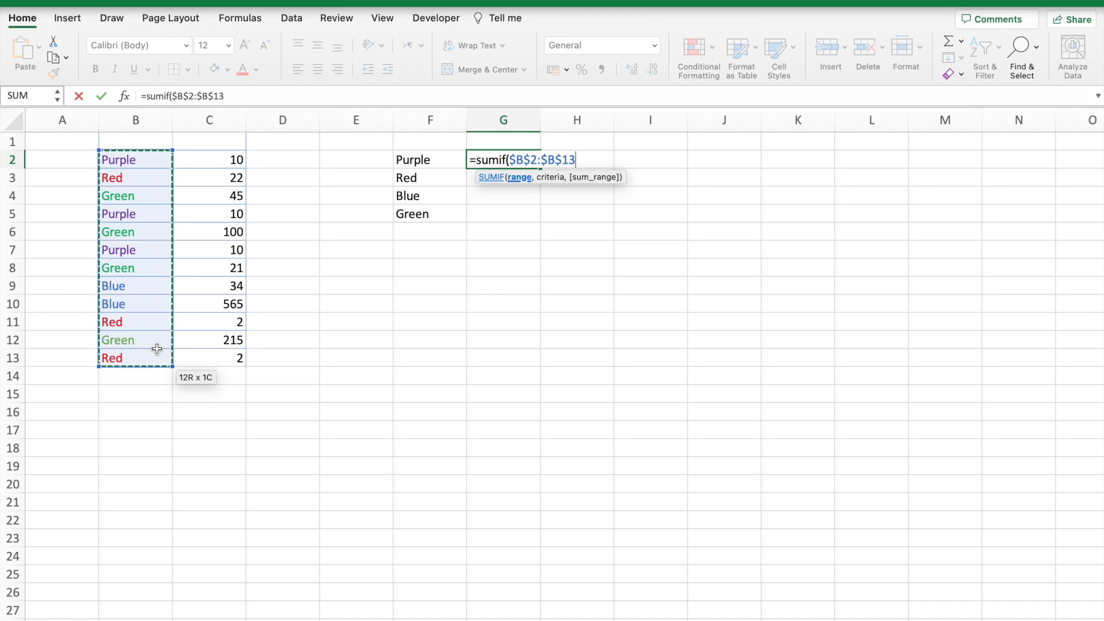
# Complete the SUMIF formula in G2 with F2 as the criteria and $C$2:$C$13 as the absolute sum range
pyautogui.write(',')
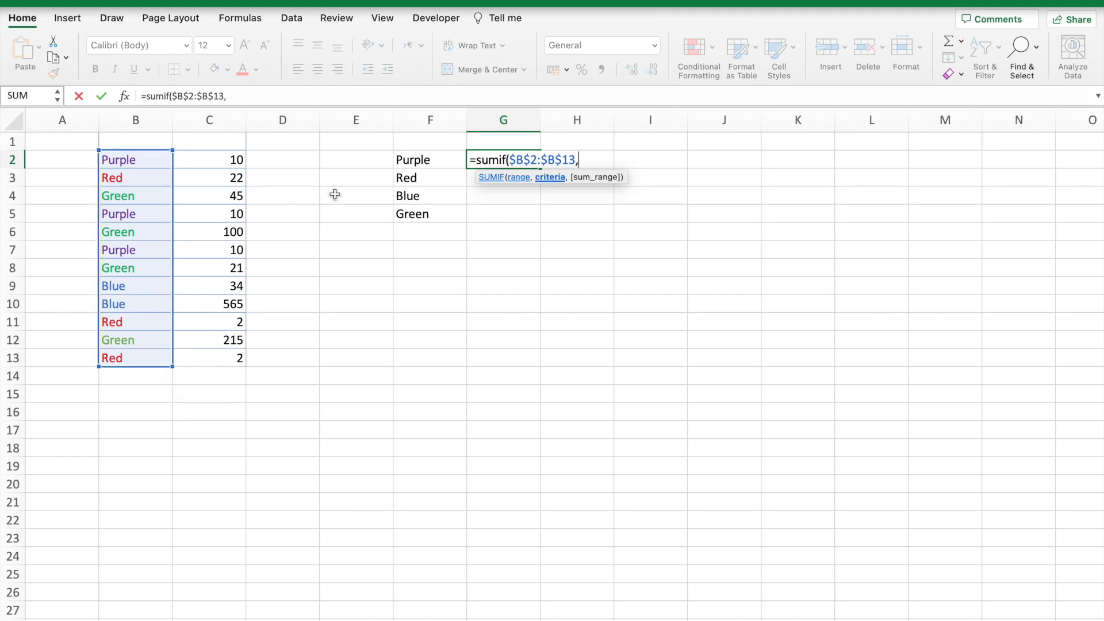
pyautogui.click(416, 164)
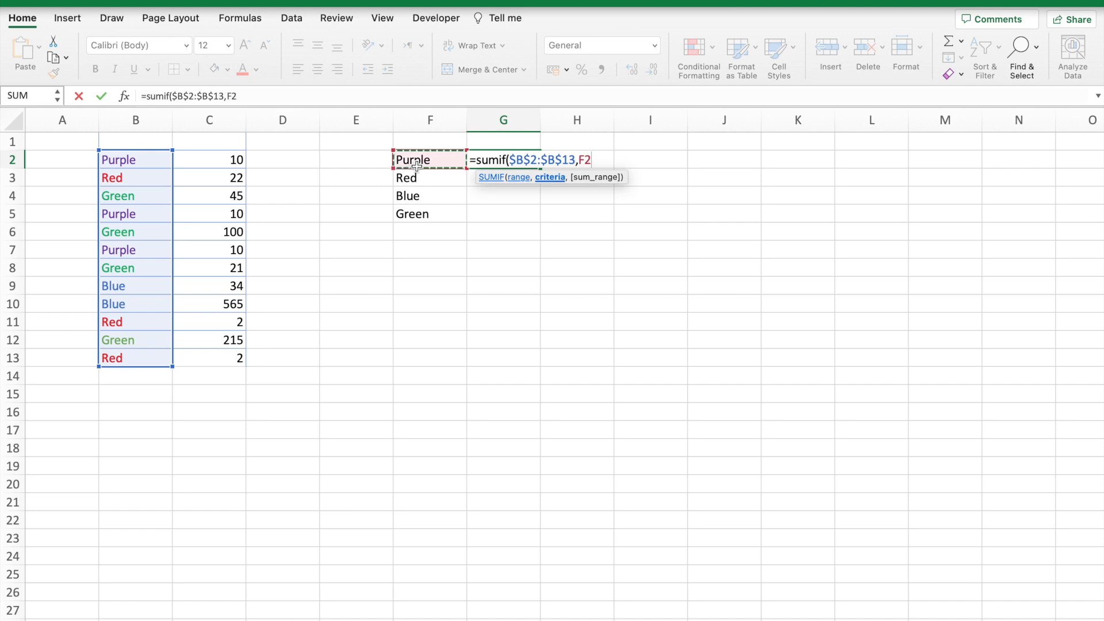
pyautogui.write(',')
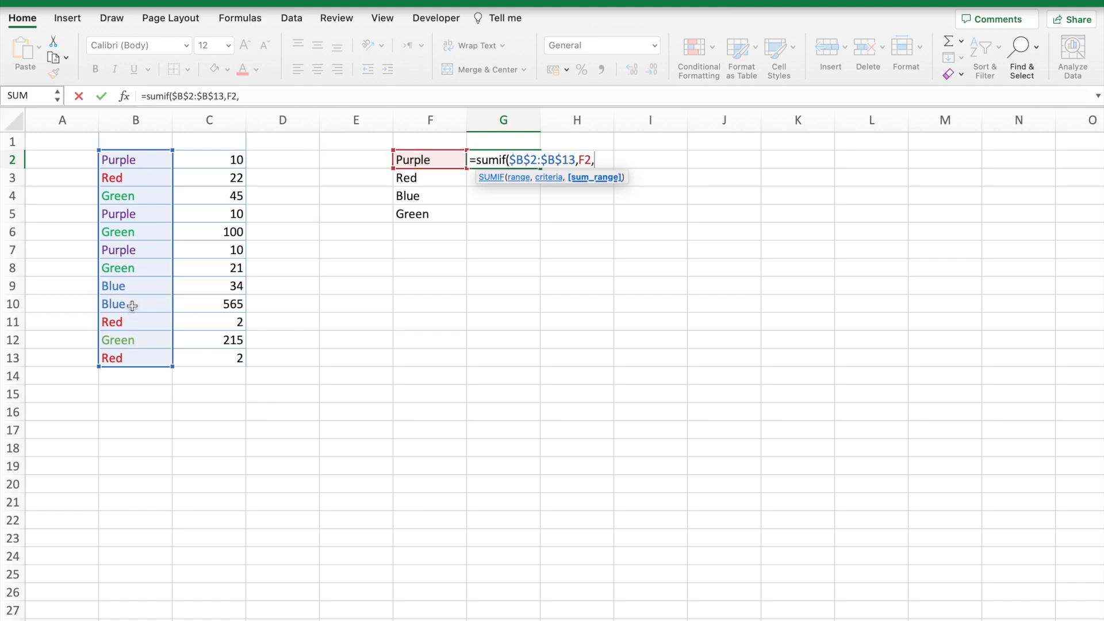
pyautogui.moveTo(222, 161); pyautogui.dragTo(239, 358)
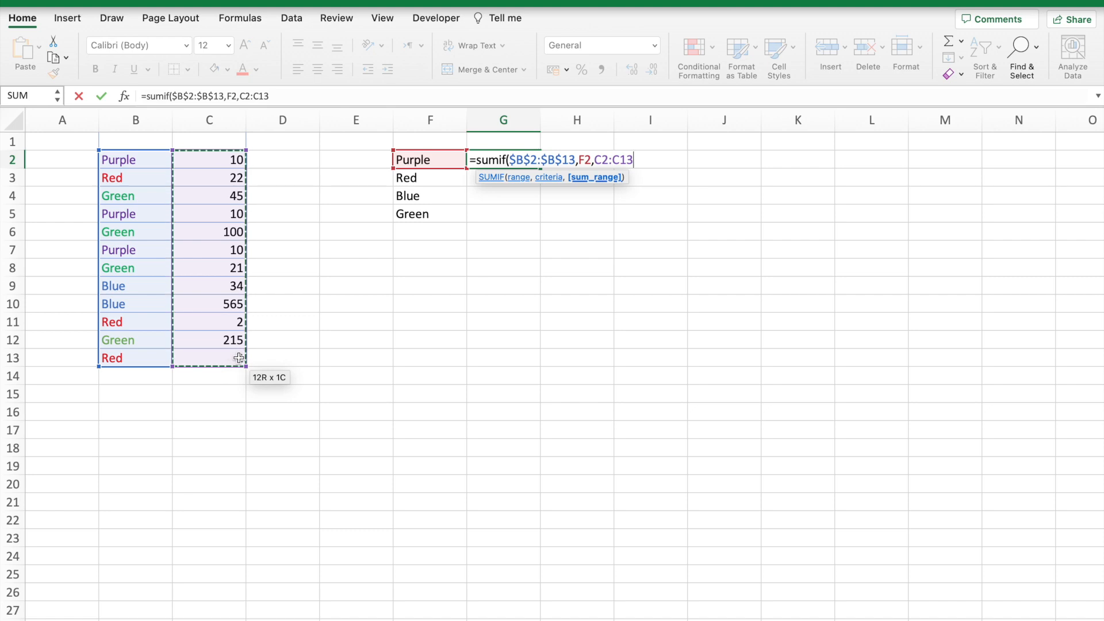
pyautogui.press('F4')
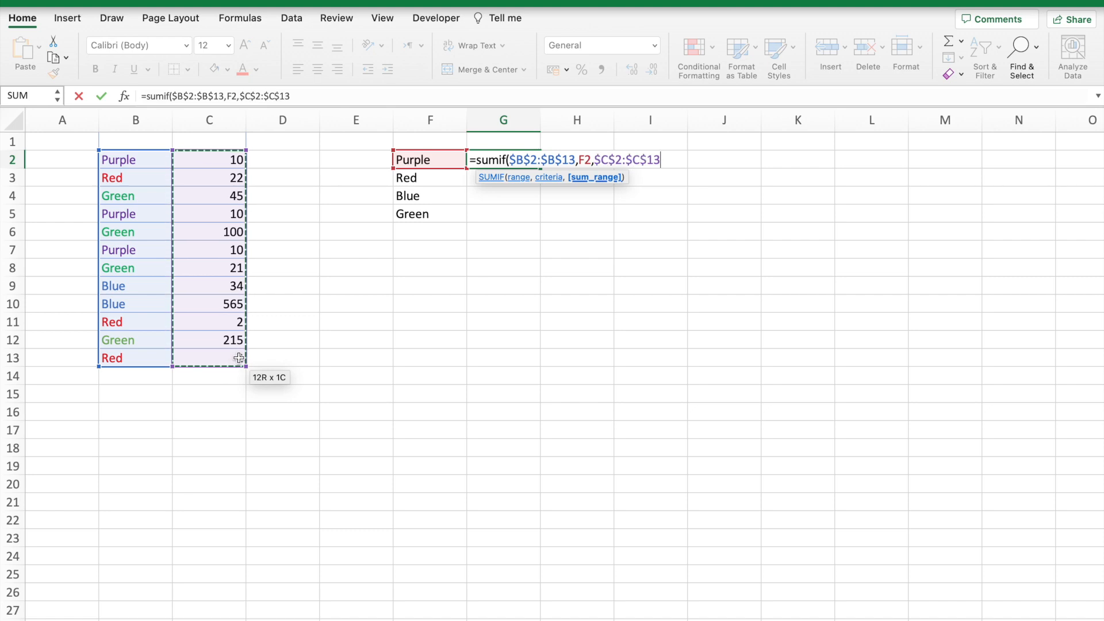
pyautogui.write(')')
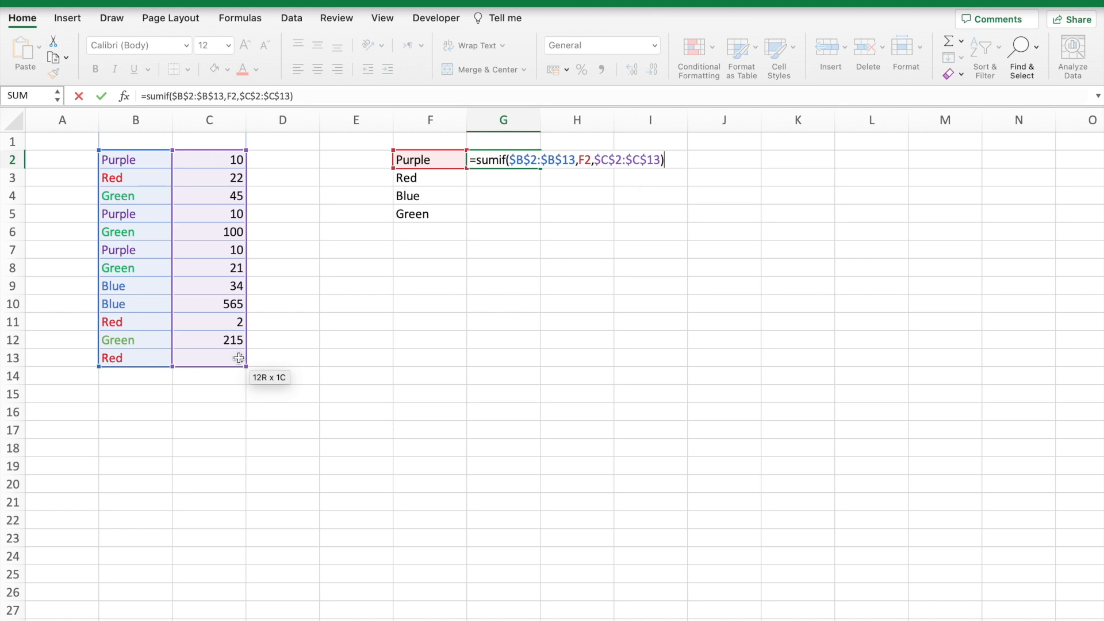
pyautogui.press('Return')
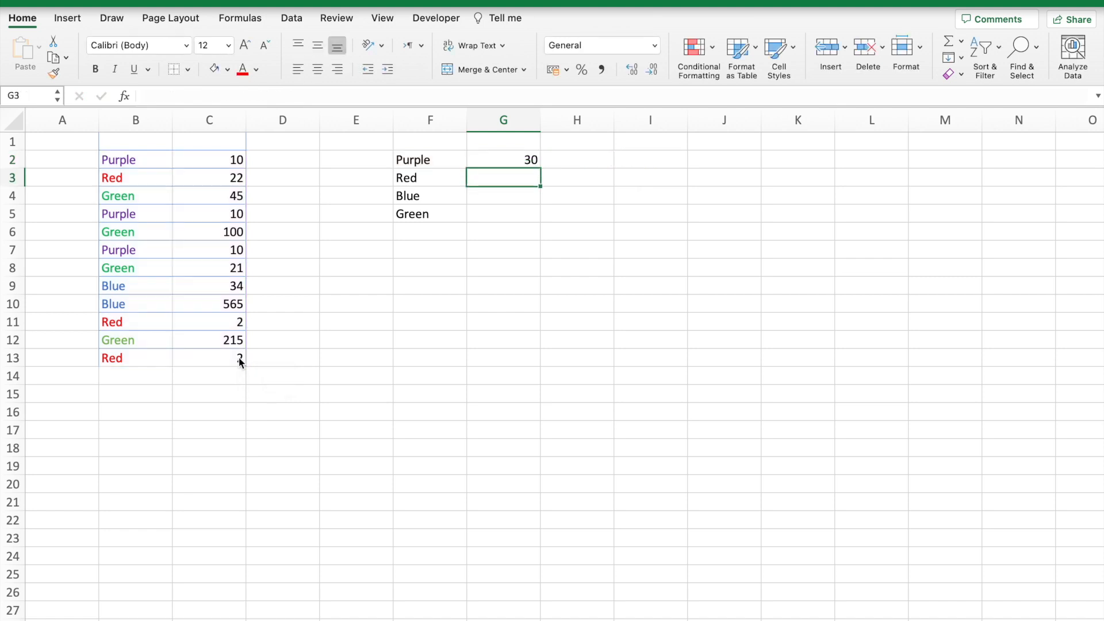
pyautogui.click(217, 160)
pyautogui.click(217, 214)
pyautogui.click(217, 252)
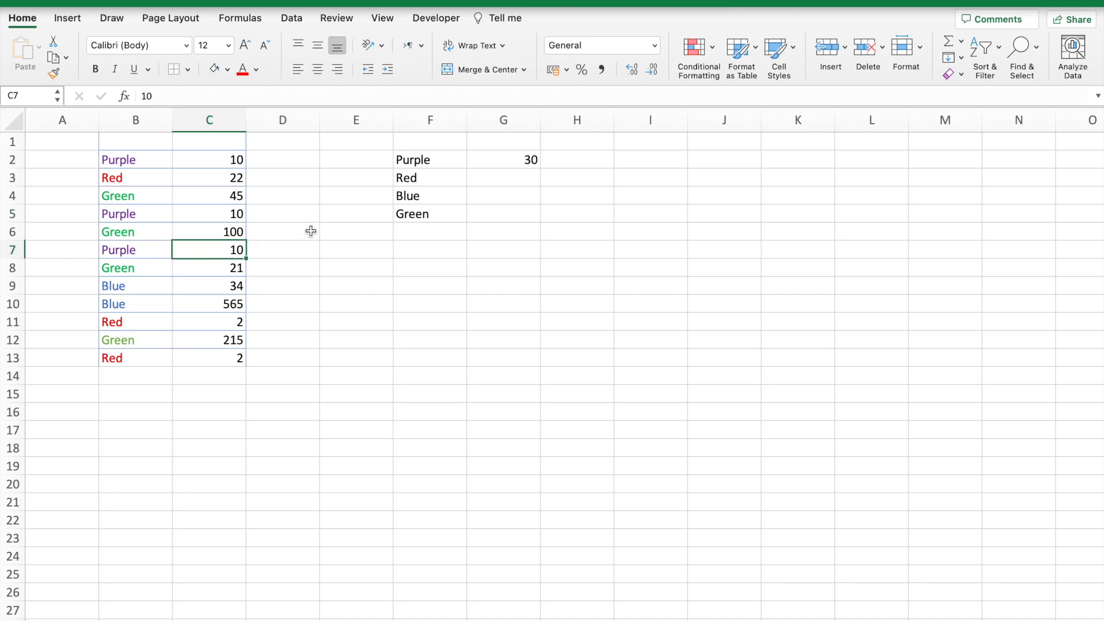
# Copy the SUMIF formula from G2 into G3:G5 for the Red, Blue and Green labels
pyautogui.click(520, 163)
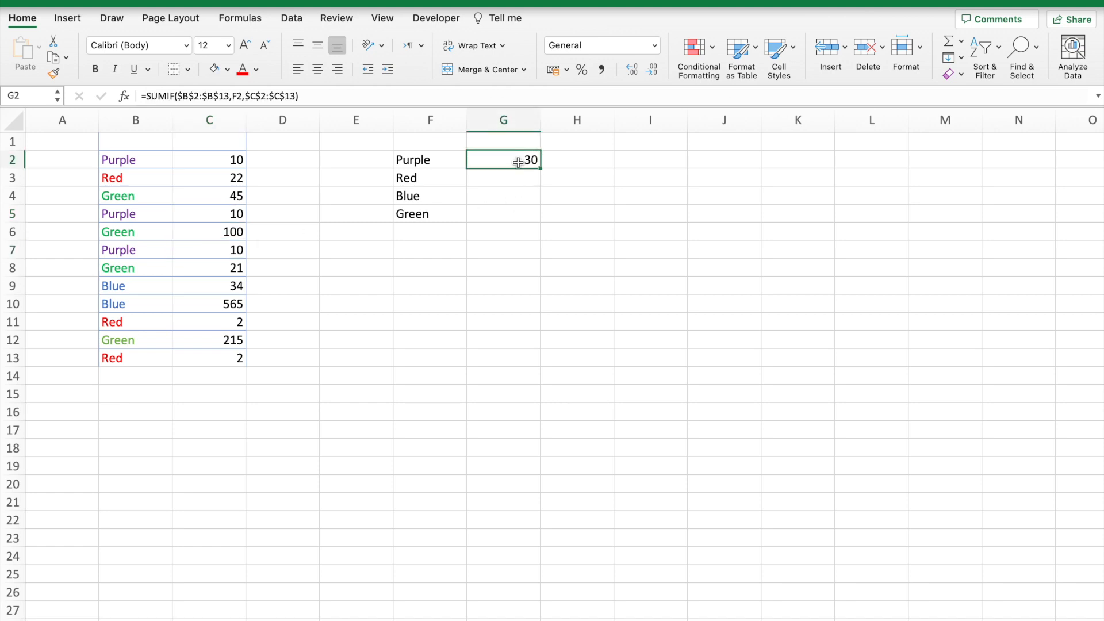
pyautogui.press('cmd+c')
pyautogui.press('Down')
pyautogui.hotkey('shift', 'Down')
pyautogui.hotkey('shift', 'Down')
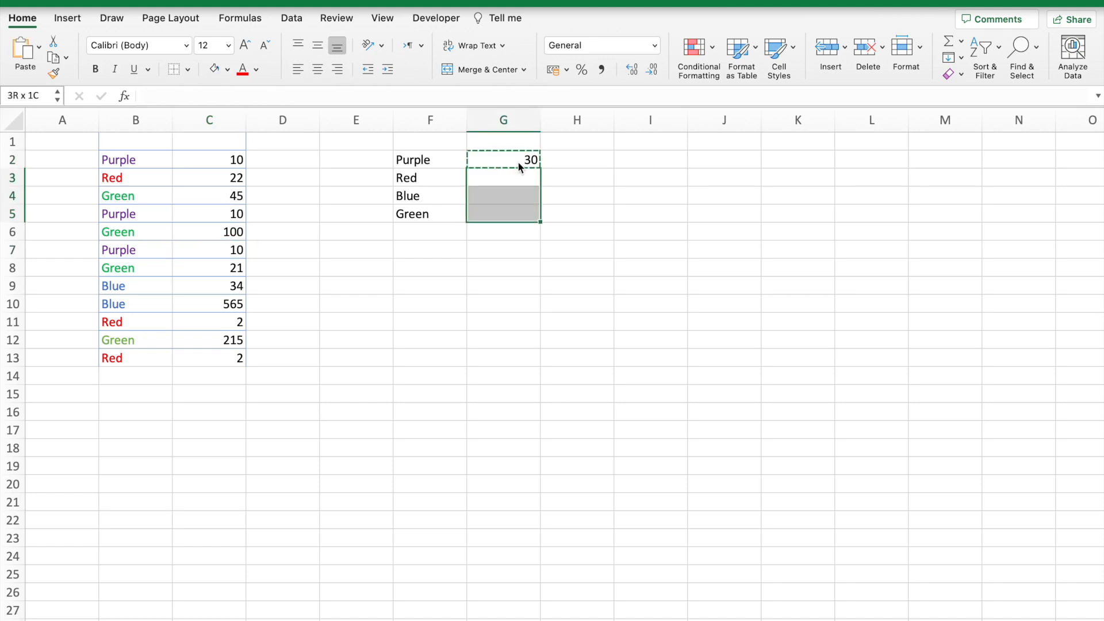
pyautogui.press('cmd+v')
pyautogui.press('Escape')
# Examine the copied SUMIF formulas for each colour in column G
pyautogui.press('Down')
pyautogui.press('Down')
pyautogui.press('Down')
pyautogui.press('Down')
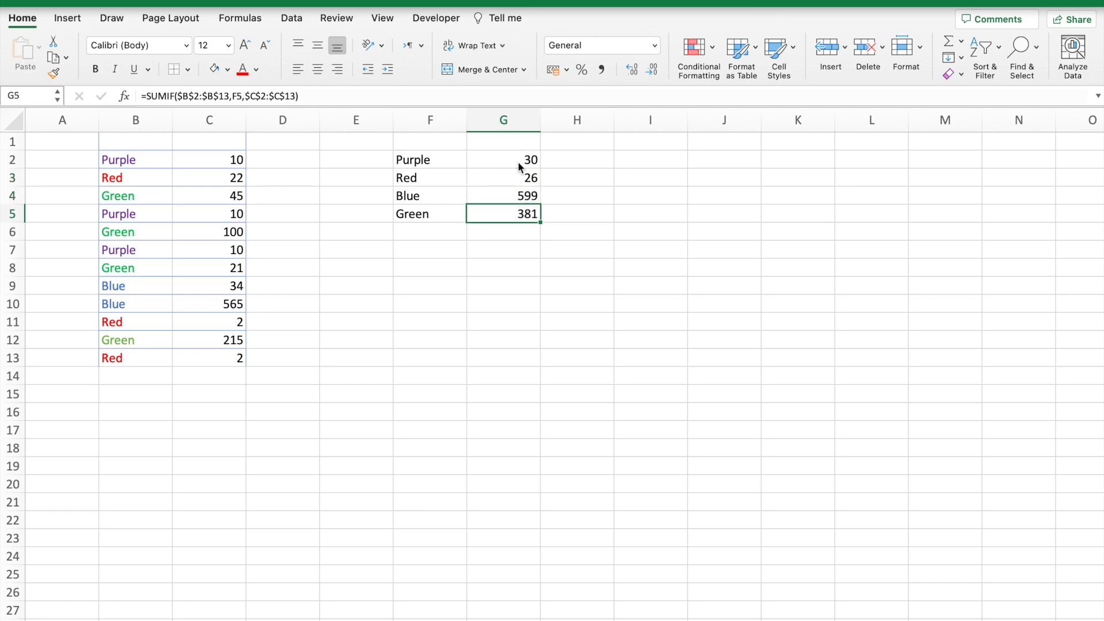
pyautogui.press('Up')
pyautogui.press('Up')
pyautogui.press('Up')
pyautogui.press('Up')
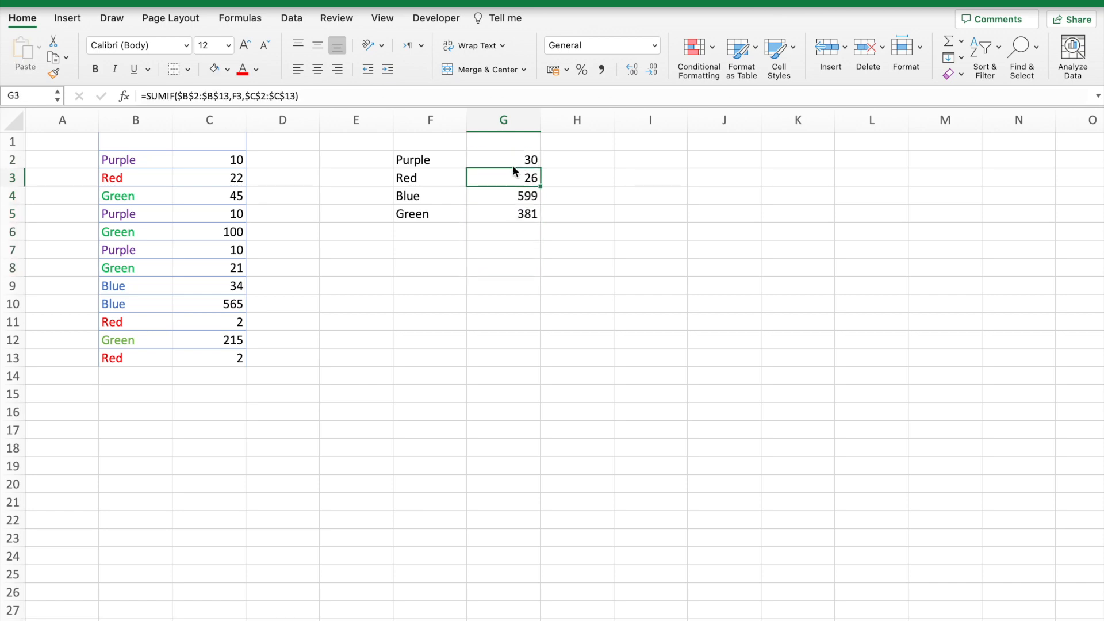
# Change the Red amount in C13 to 2000 and check the Red total in G3
pyautogui.click(237, 357)
pyautogui.write('2000')
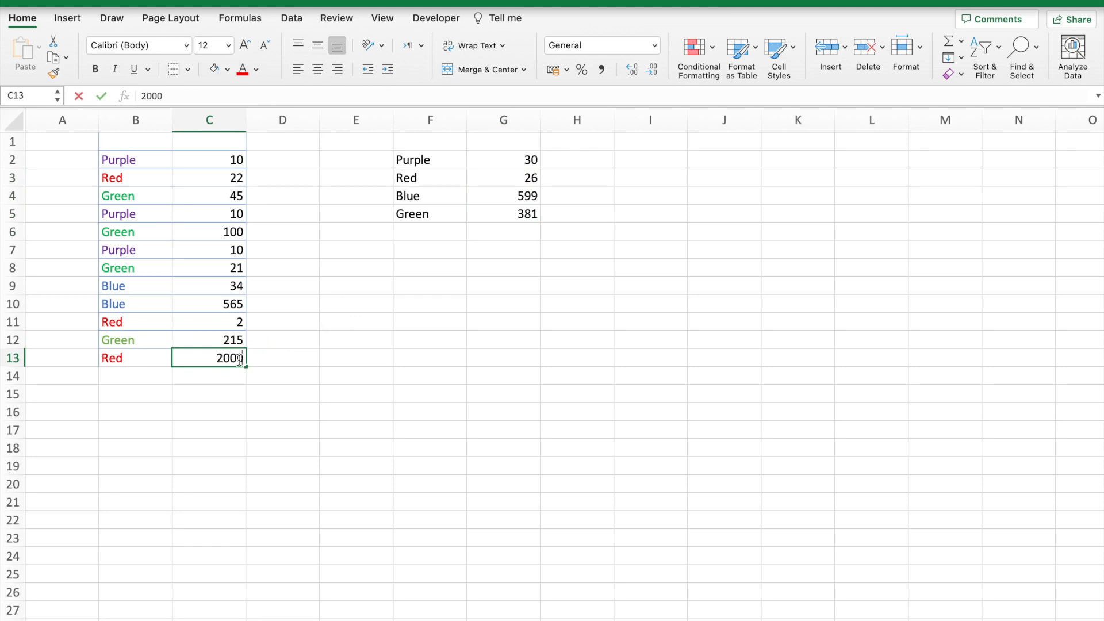
pyautogui.press('Return')
pyautogui.click(518, 179)
pyautogui.click(493, 255)
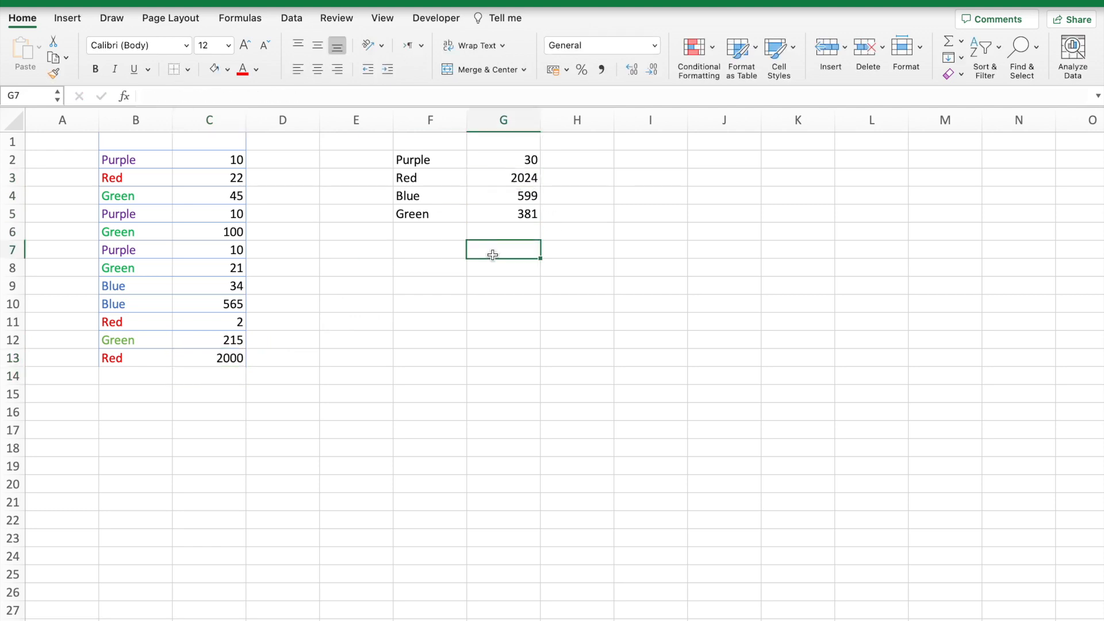
pyautogui.press('Up')
pyautogui.press('Up')
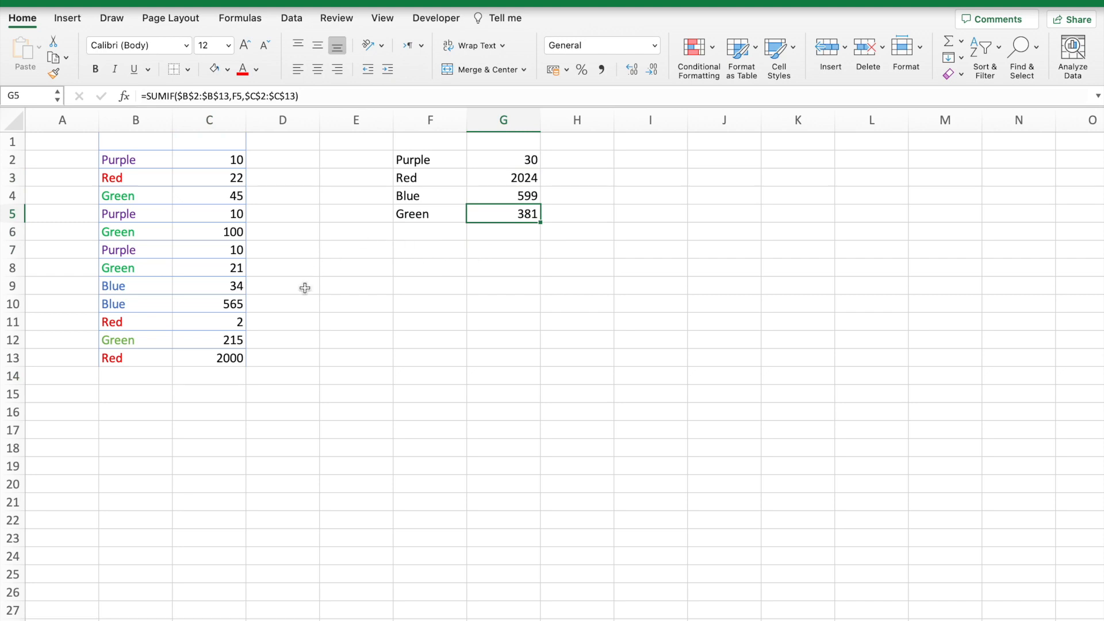
# Add a new entry in row 14 with Red in B14 and 100000 in C14
pyautogui.click(148, 377)
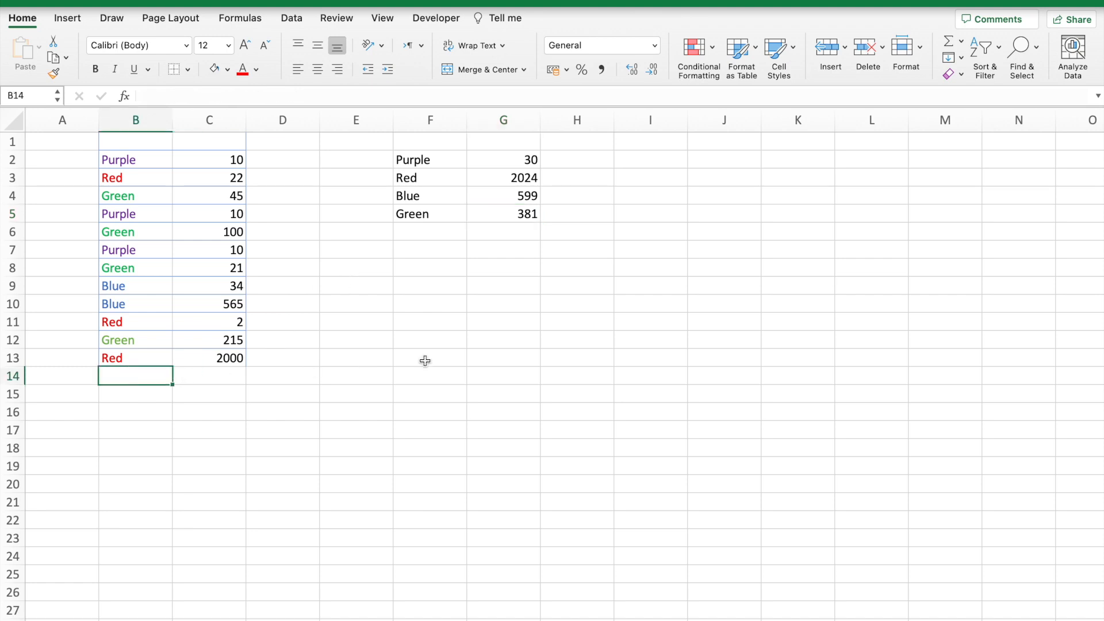
pyautogui.write('Red')
pyautogui.press('Tab')
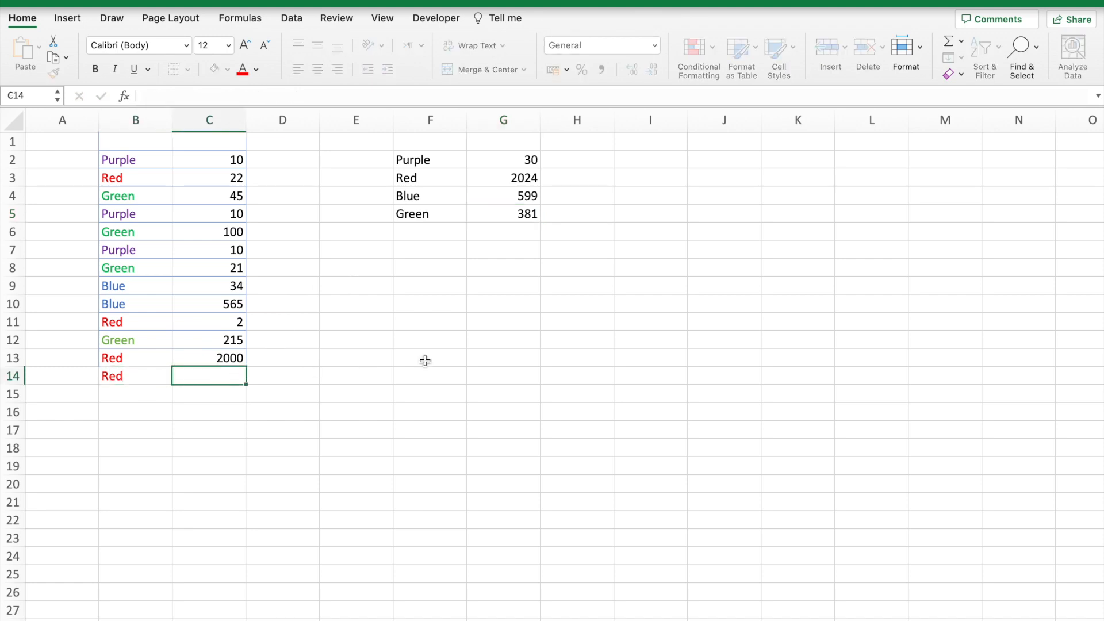
pyautogui.write('100000')
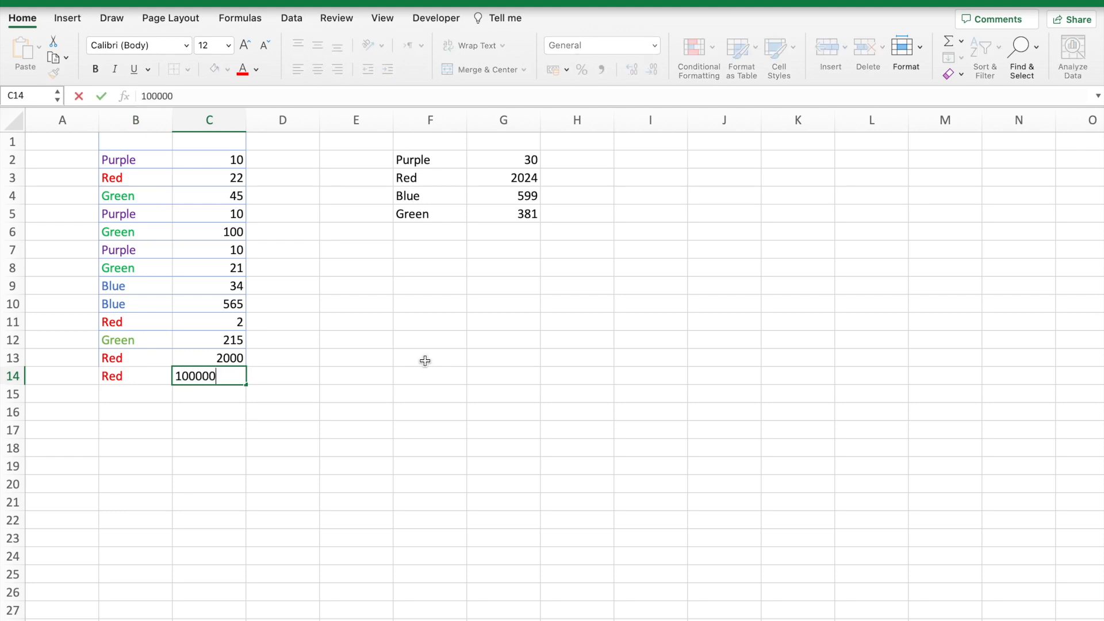
pyautogui.press('Return')
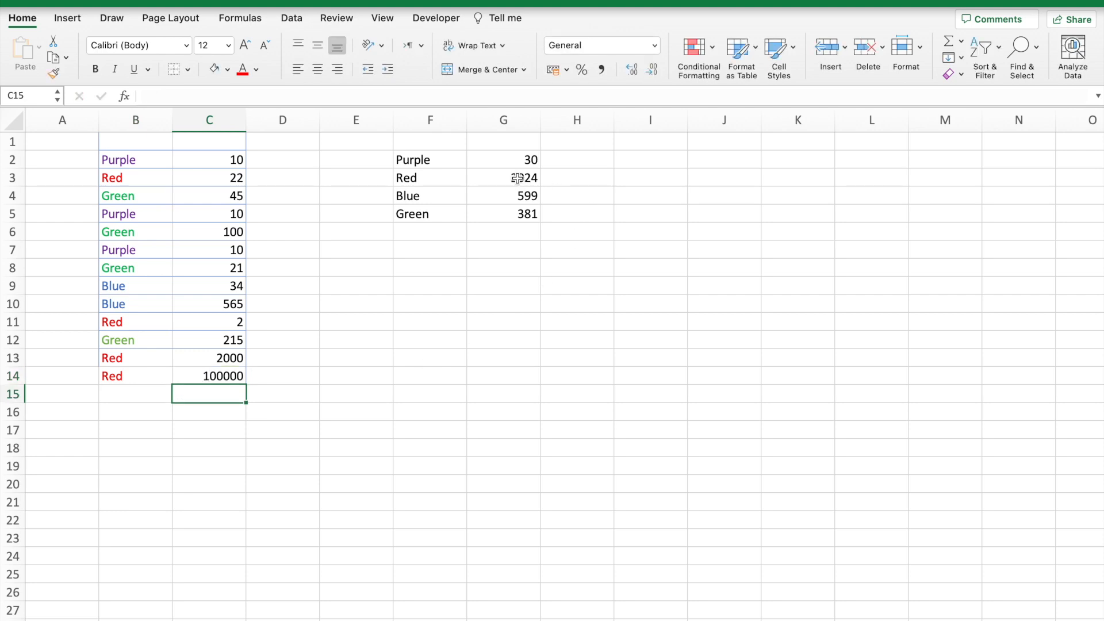
# Extend both ranges of the Red SUMIF formula in G3 to row 14, using $B$2:$B$14 and $C$2:$C$14
pyautogui.click(517, 177)
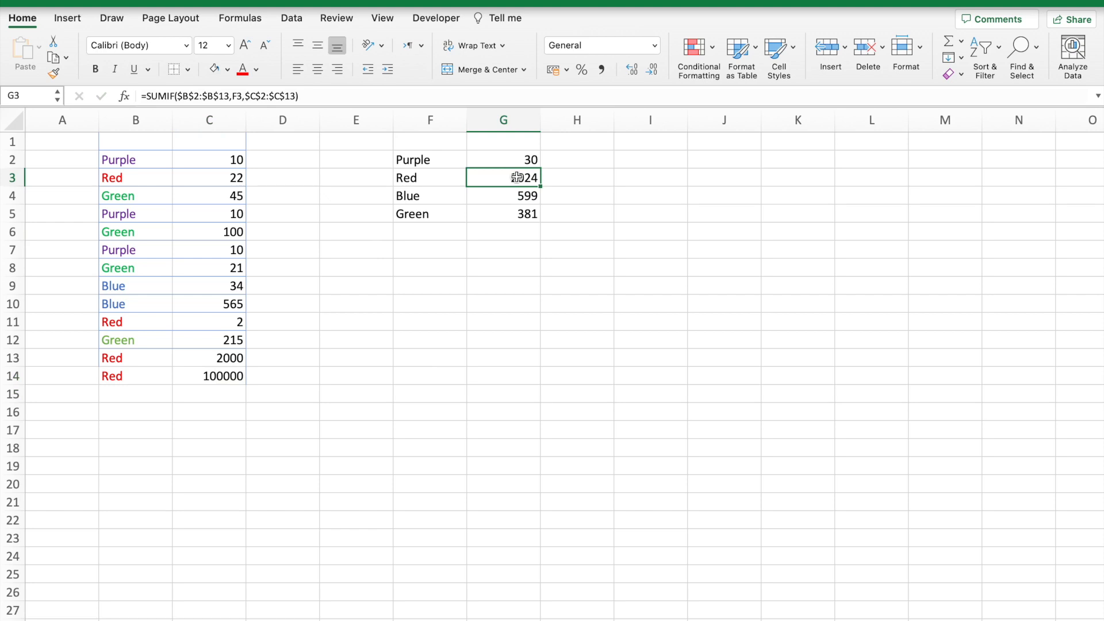
pyautogui.click(447, 92)
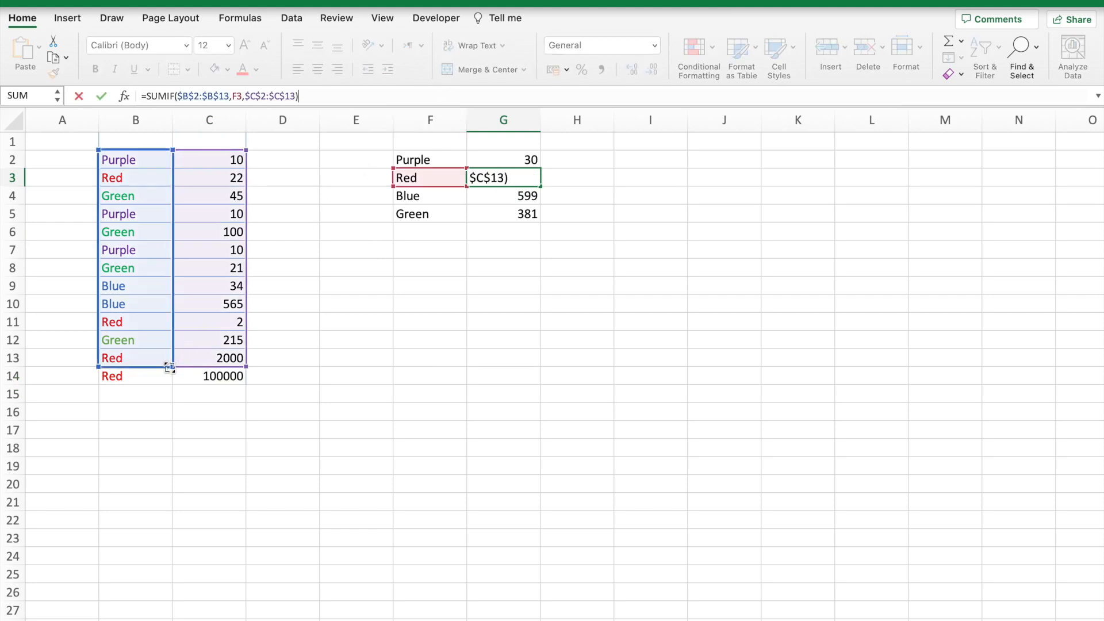
pyautogui.moveTo(170, 367); pyautogui.dragTo(170, 376)
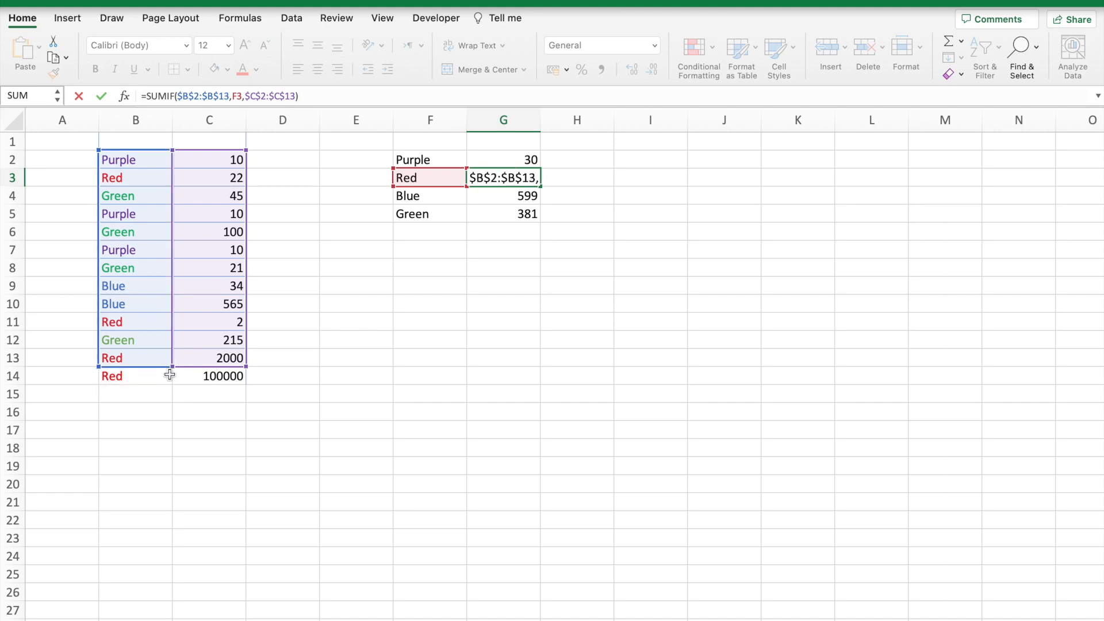
pyautogui.moveTo(170, 369); pyautogui.dragTo(171, 379)
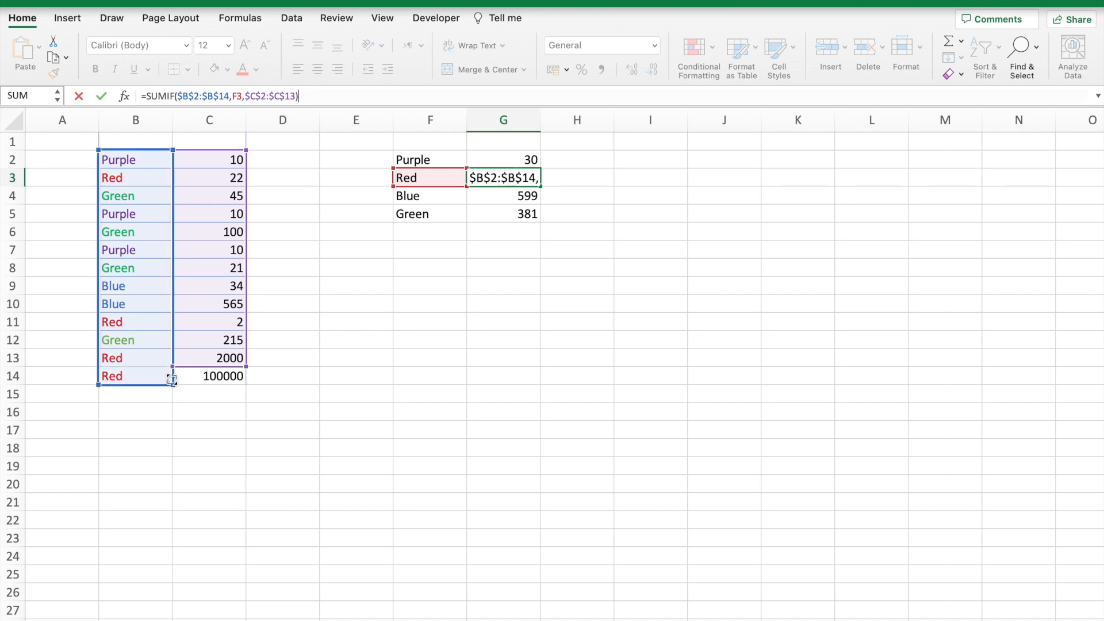
pyautogui.moveTo(246, 367); pyautogui.dragTo(244, 385)
pyautogui.press('Return')
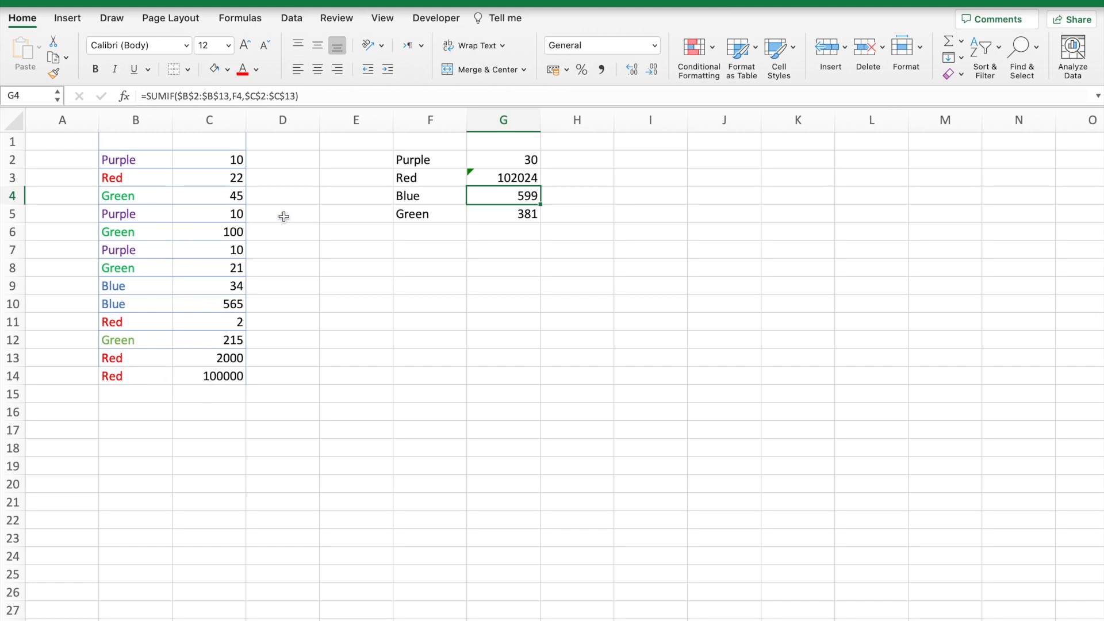
# Try extending the criteria range of the Blue SUMIF formula in G4 to row 24, and restore it to row 13
pyautogui.click(354, 97)
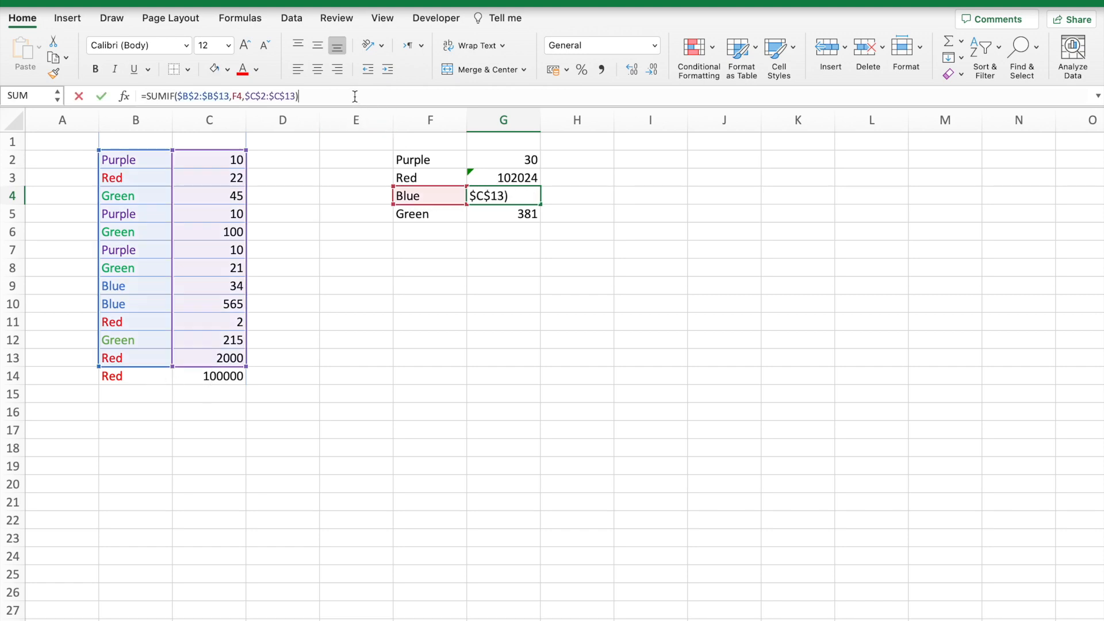
pyautogui.moveTo(172, 367); pyautogui.dragTo(178, 569)
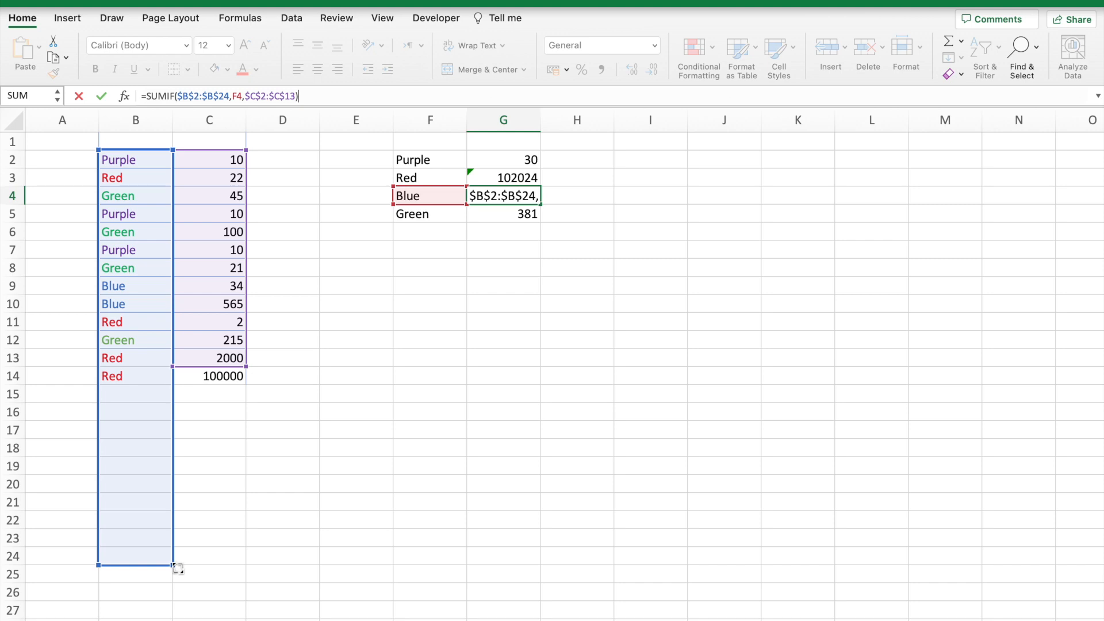
pyautogui.moveTo(178, 568); pyautogui.dragTo(153, 367)
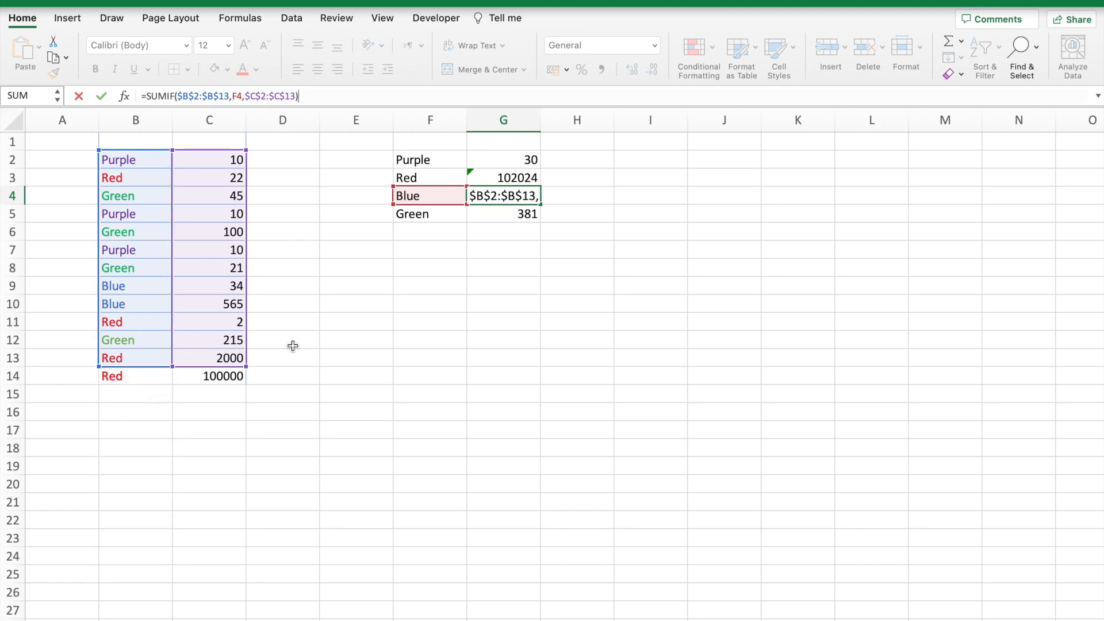
pyautogui.hotkey('ctrl', 'Return')
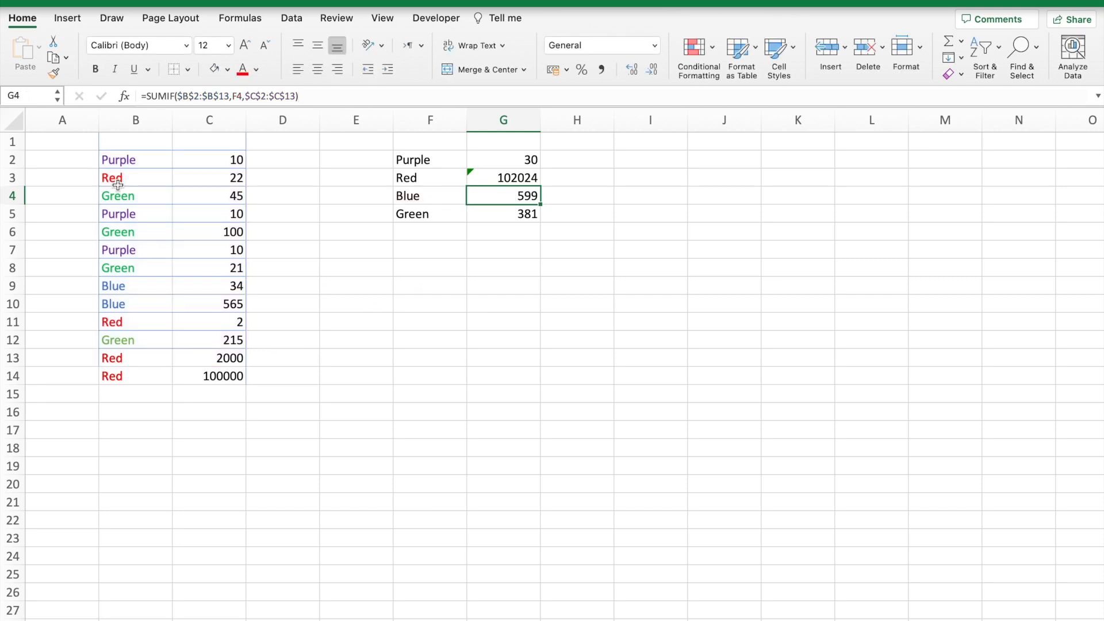
# Give cell B1 the header Name in black font
pyautogui.click(117, 184)
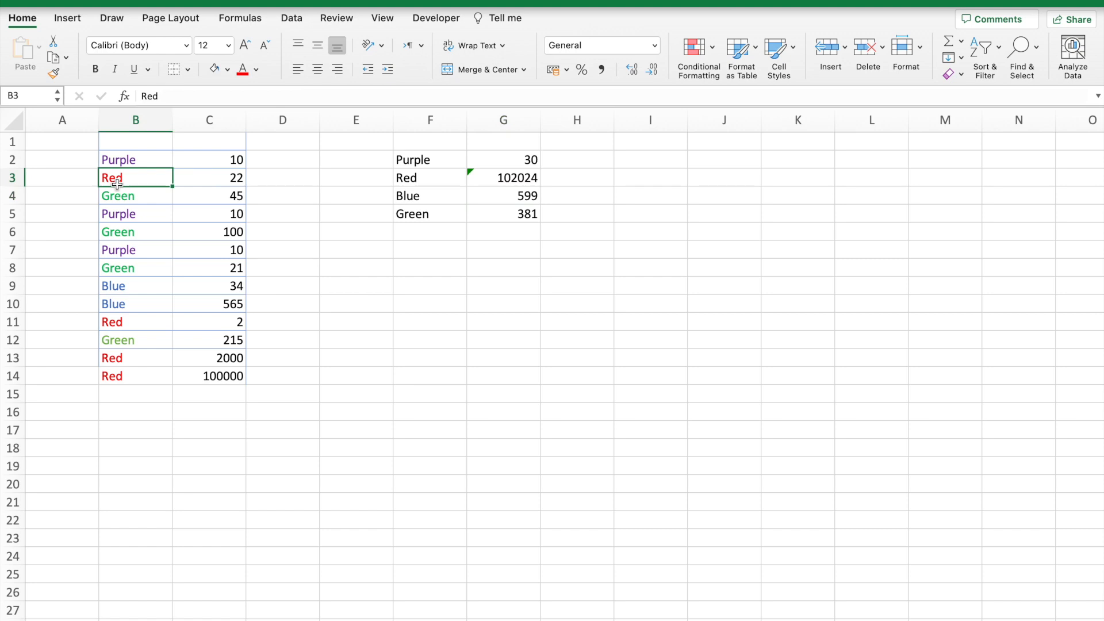
pyautogui.click(175, 281)
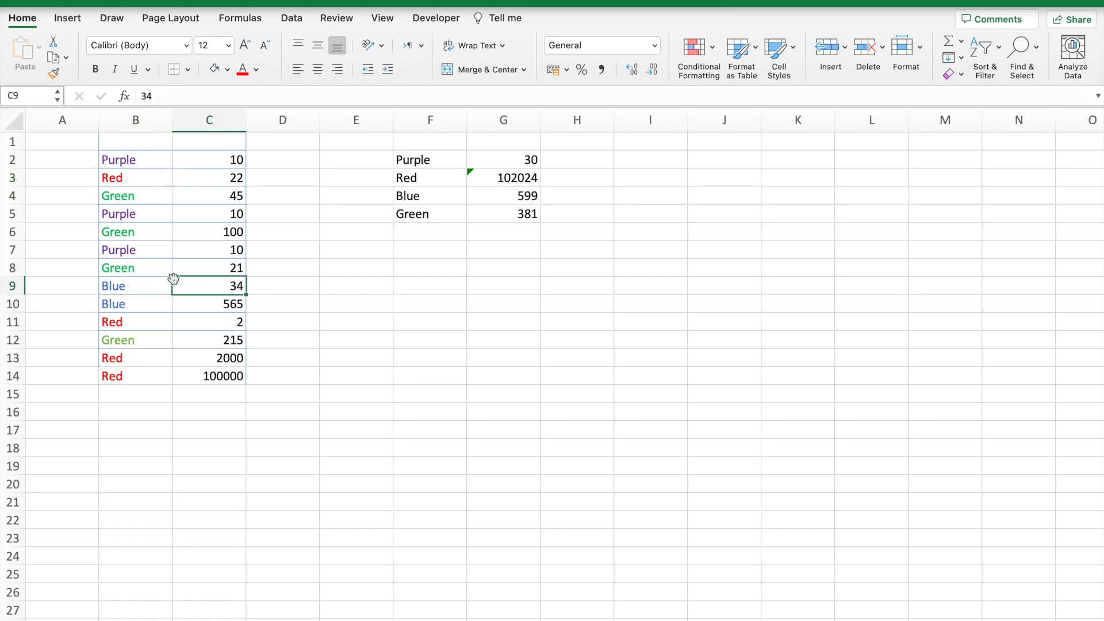
pyautogui.click(133, 143)
pyautogui.write('Name')
pyautogui.press('Return')
pyautogui.click(136, 141)
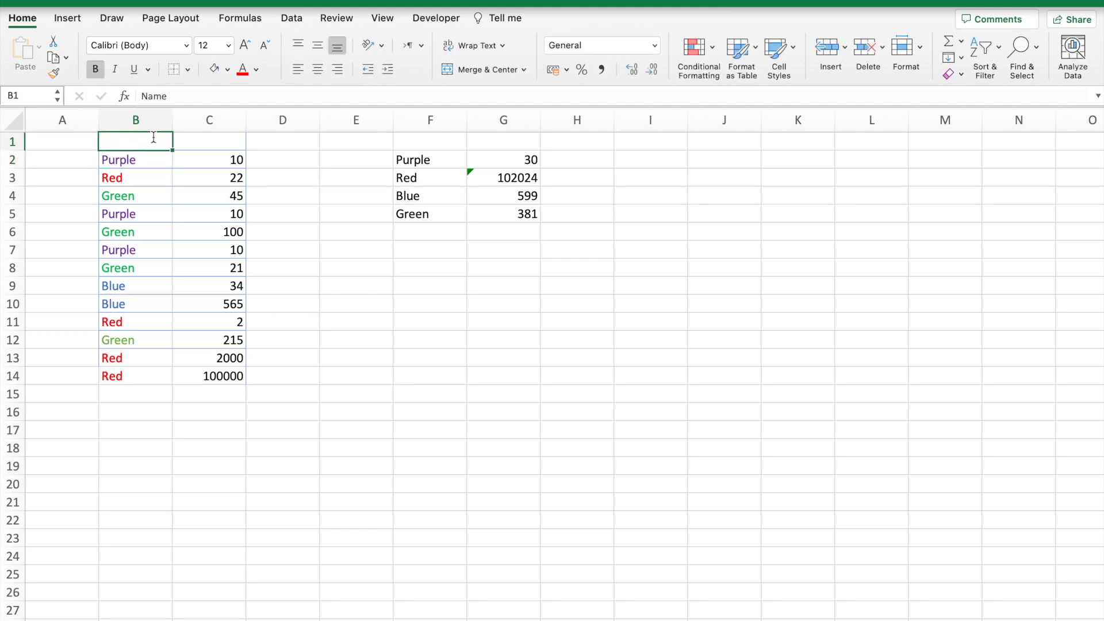
pyautogui.doubleClick(153, 136)
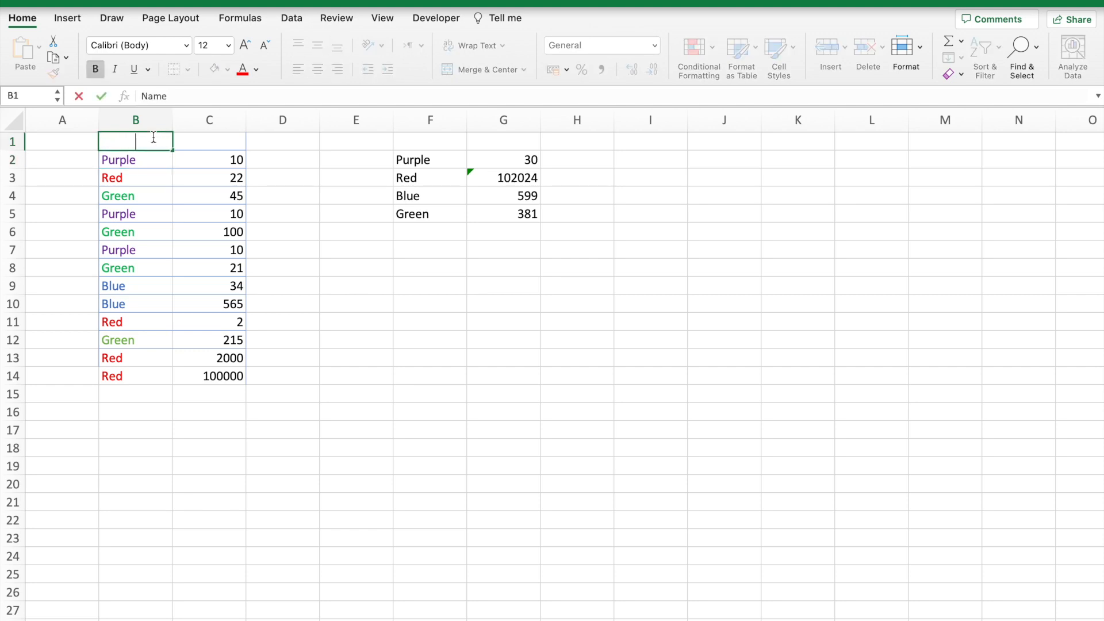
pyautogui.click(256, 70)
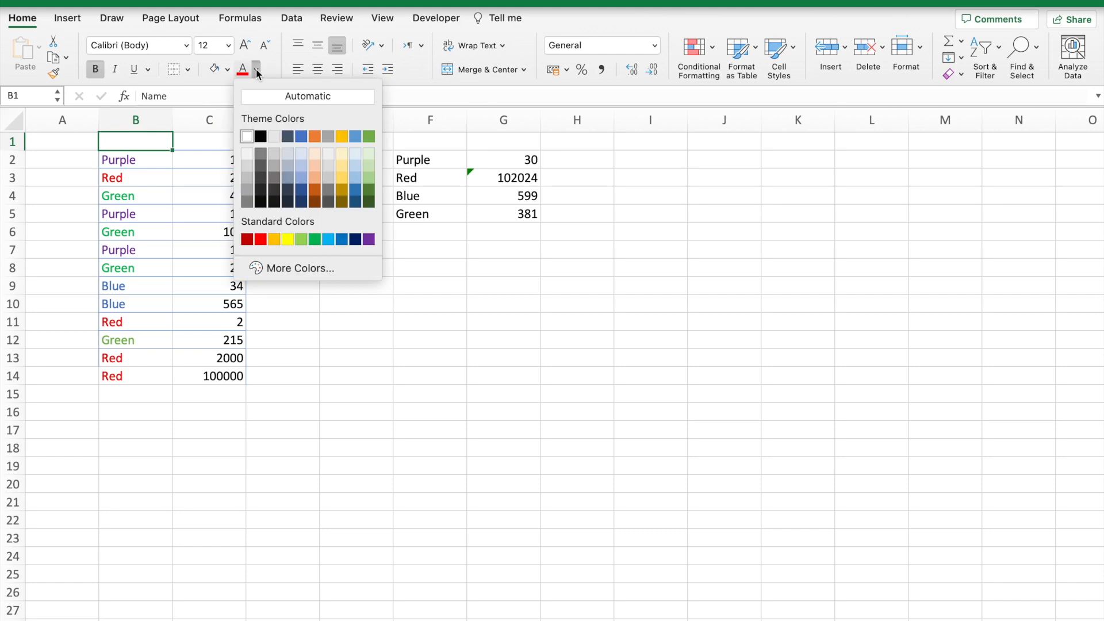
pyautogui.click(262, 137)
# Give cell C1 the header Value in black font
pyautogui.press('Tab')
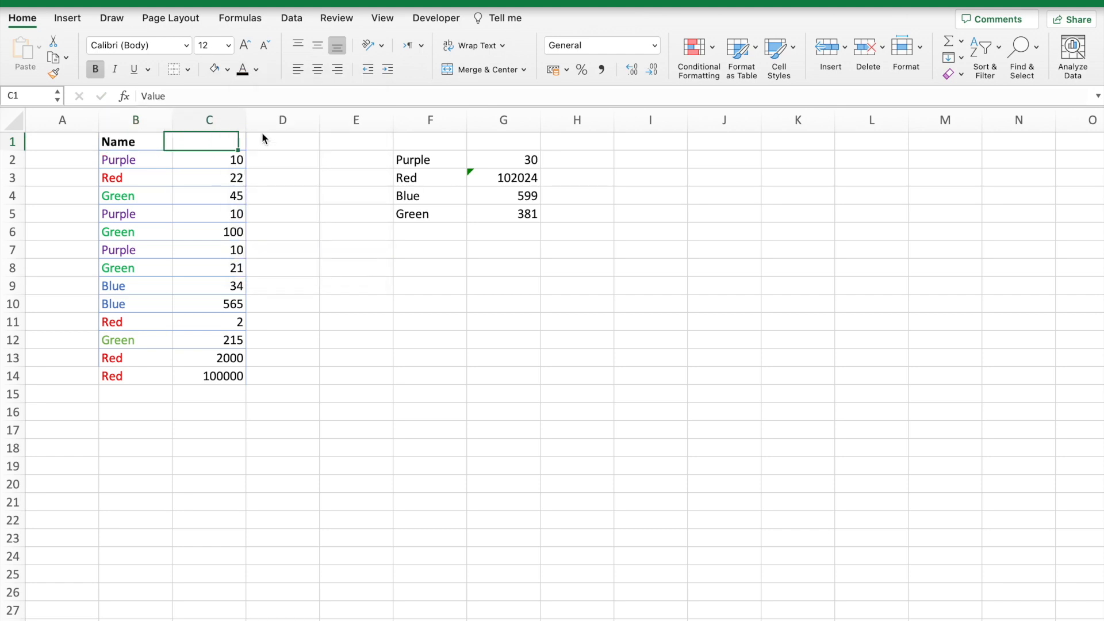
pyautogui.write('Value')
pyautogui.press('Return')
pyautogui.press('Up')
pyautogui.click(244, 70)
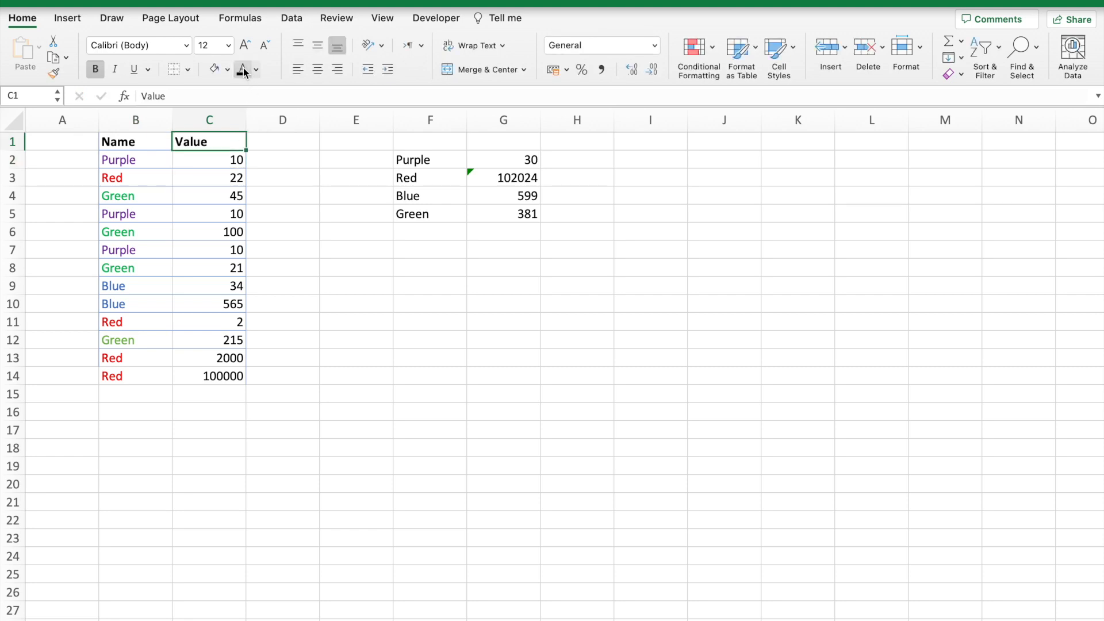
# Convert the range B1:C14 into a table with headers and check the filter options of the Name column
pyautogui.click(191, 249)
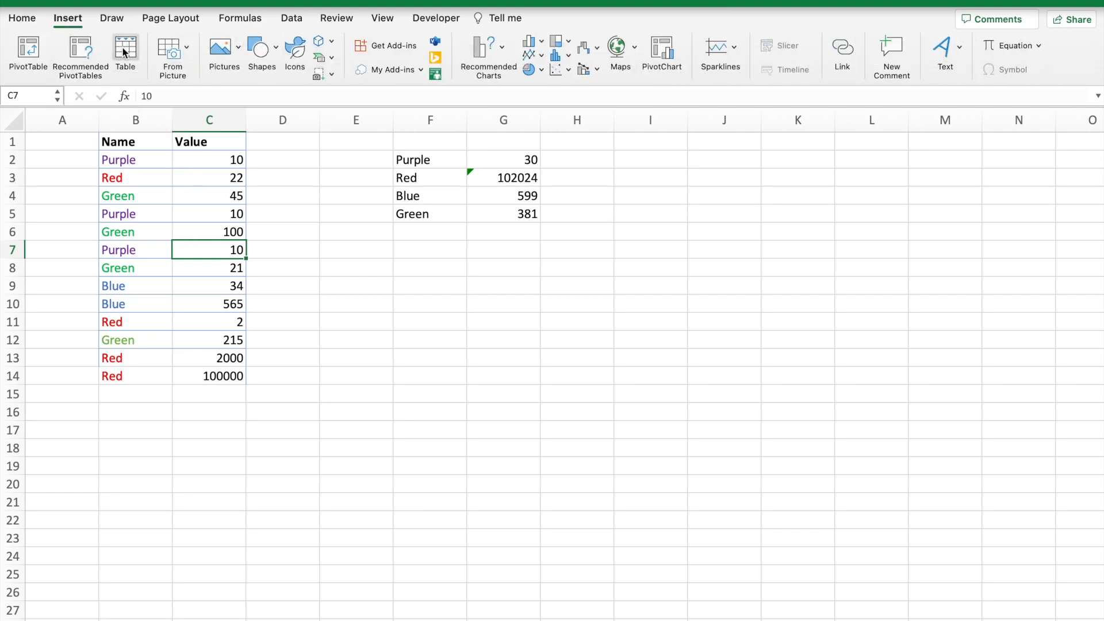
pyautogui.click(126, 52)
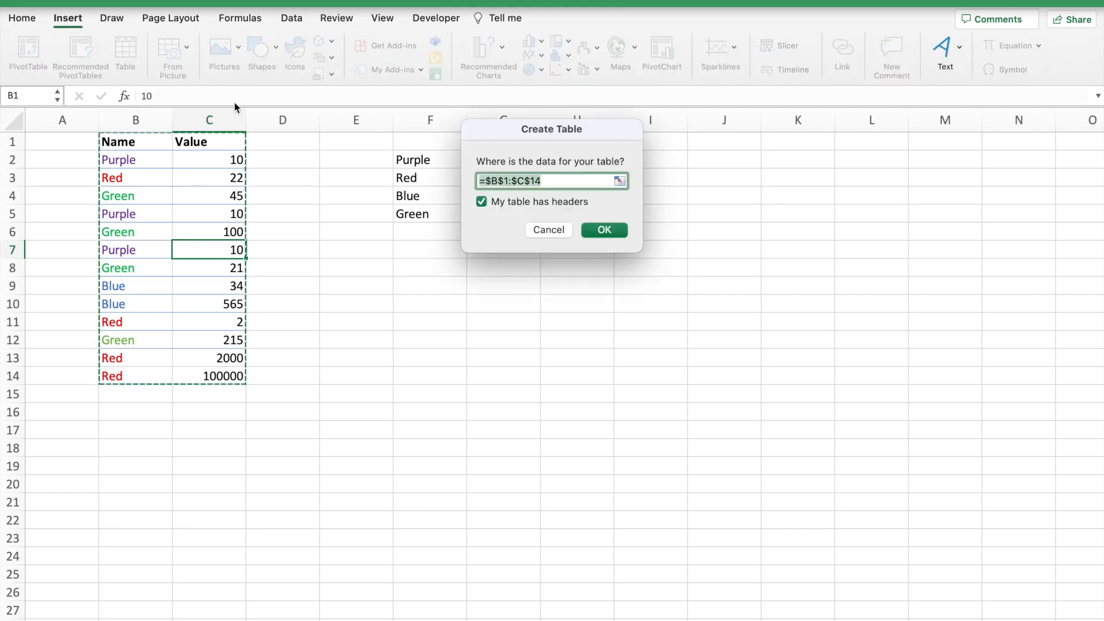
pyautogui.click(598, 231)
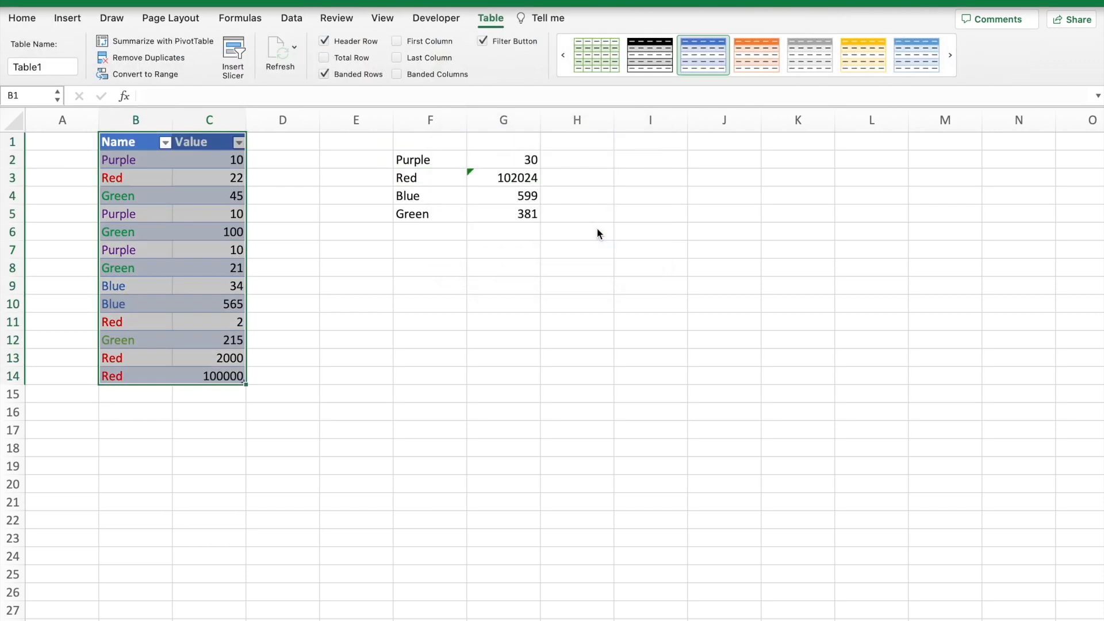
pyautogui.click(165, 143)
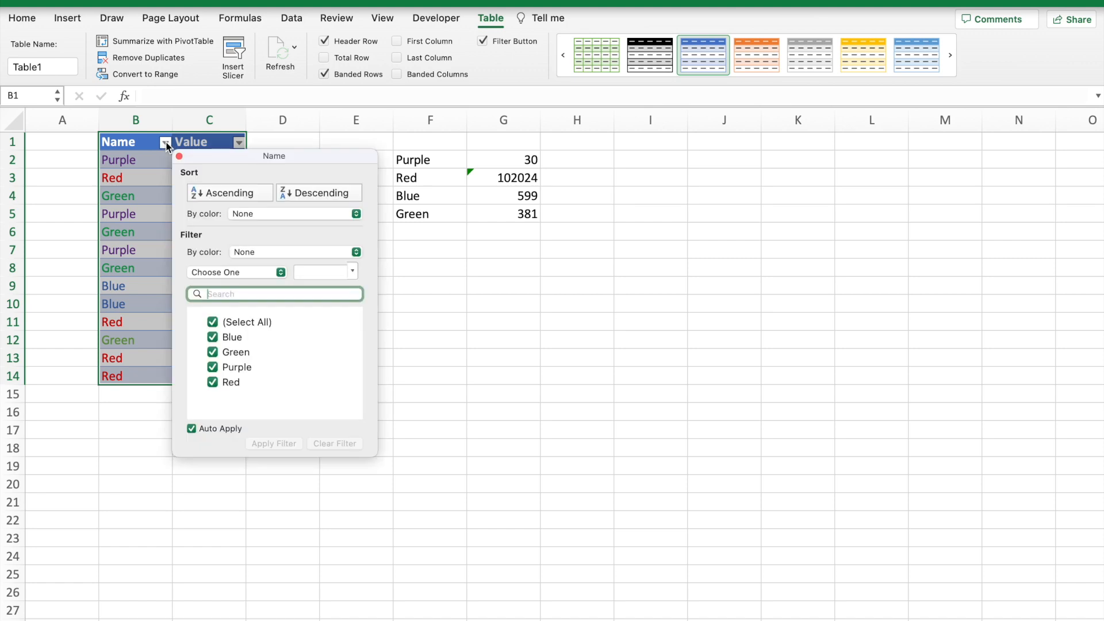
pyautogui.click(165, 143)
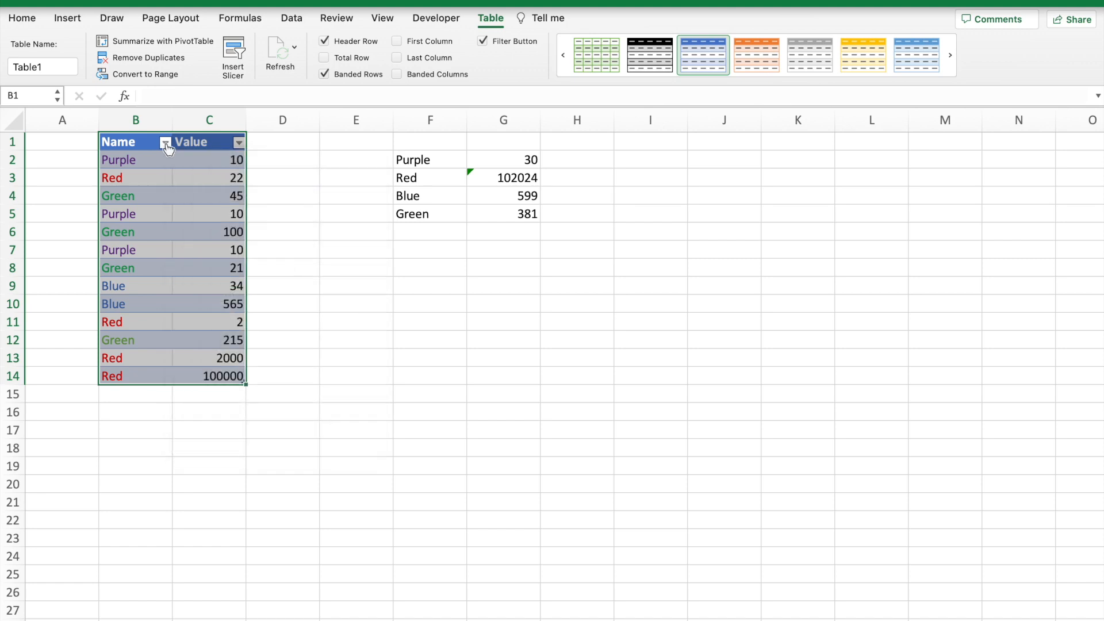
pyautogui.click(170, 235)
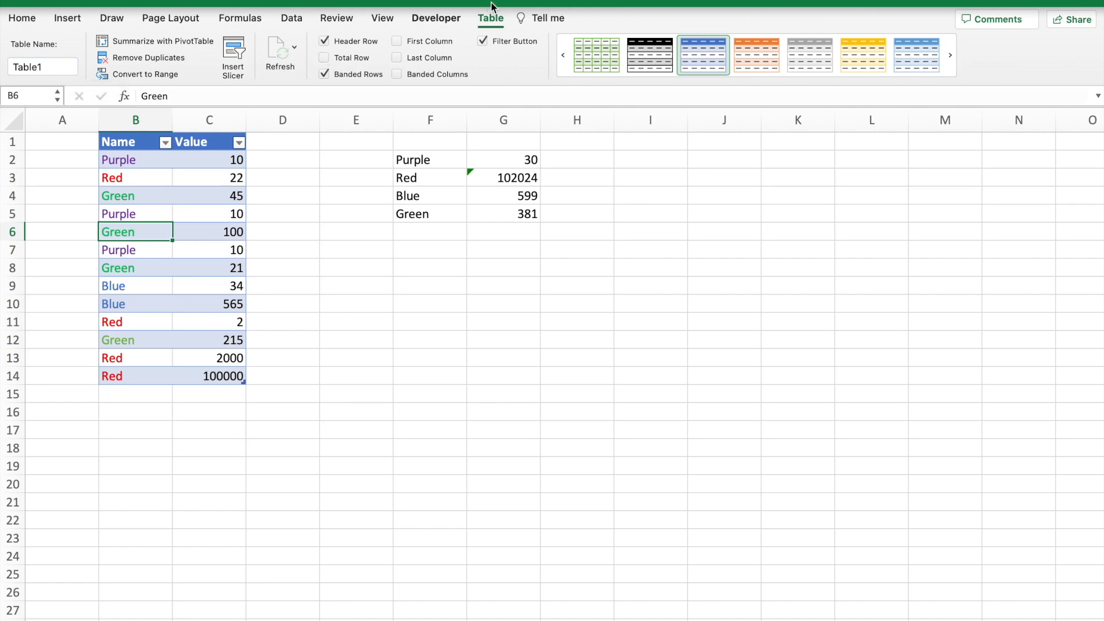
# Rename the table as Colors
pyautogui.click(50, 65)
pyautogui.press('BackSpace')
pyautogui.press('BackSpace')
pyautogui.press('BackSpace')
pyautogui.press('BackSpace')
pyautogui.press('BackSpace')
pyautogui.press('BackSpace')
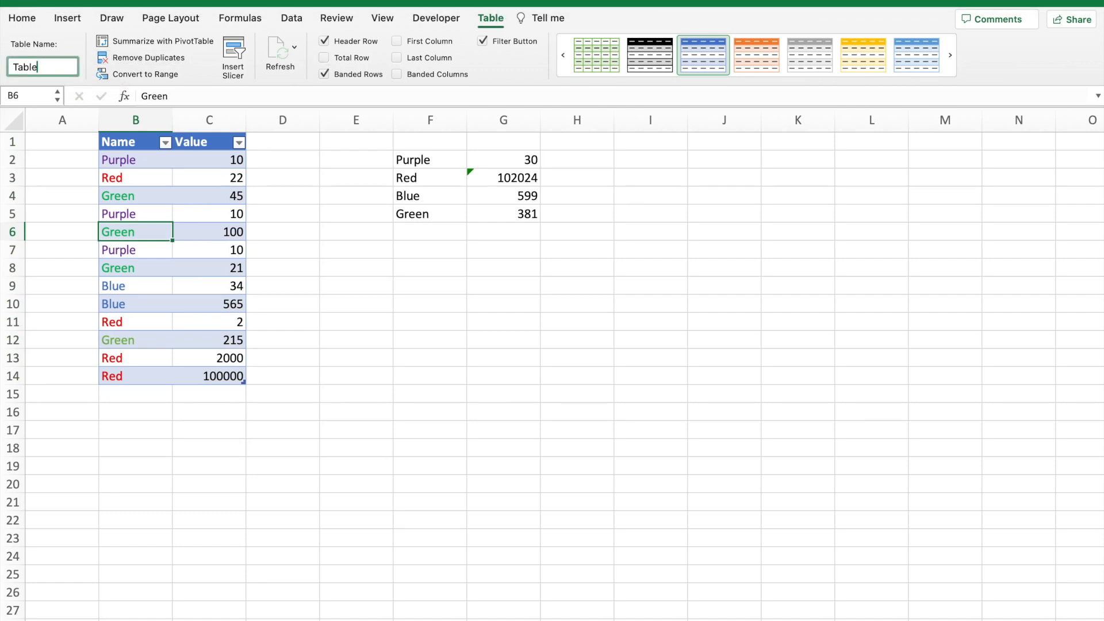
pyautogui.write('Colors')
pyautogui.press('Return')
# Check the table's name from a cell inside the table
pyautogui.click(291, 211)
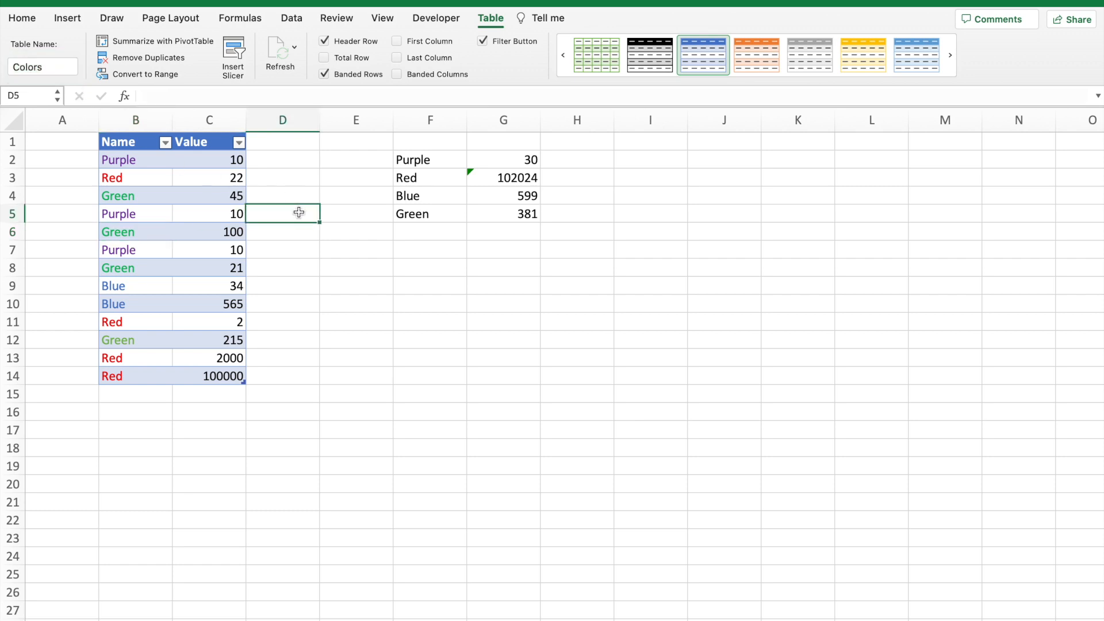
pyautogui.click(199, 333)
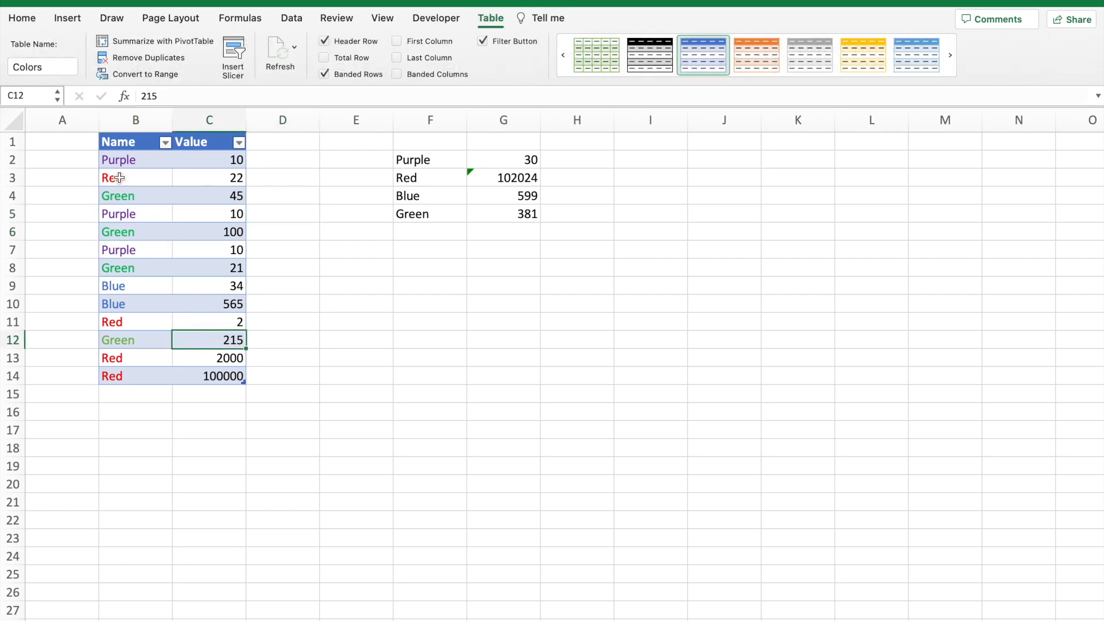
pyautogui.click(51, 67)
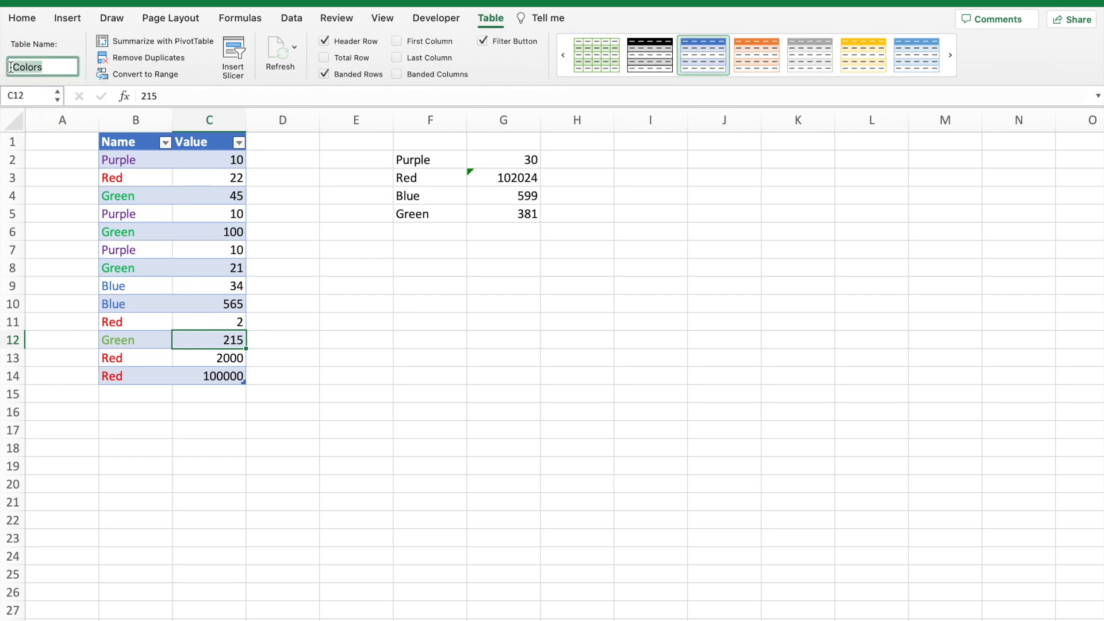
pyautogui.click(408, 260)
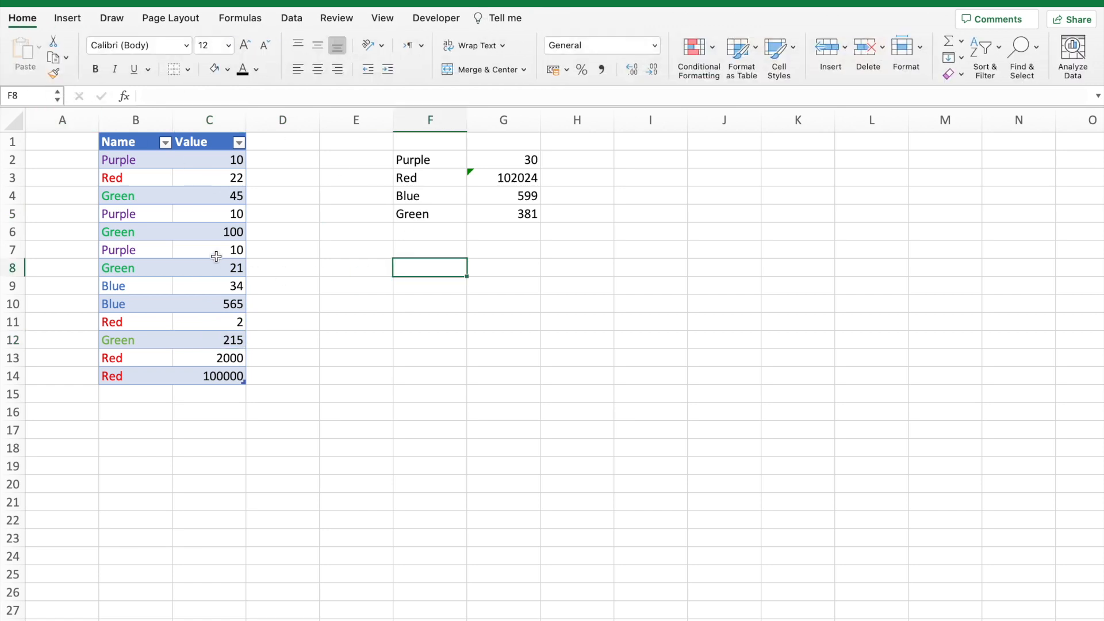
# Replace the Purple total in G2 with a new SUMIF formula that uses Colors[Name] as its range
pyautogui.click(511, 163)
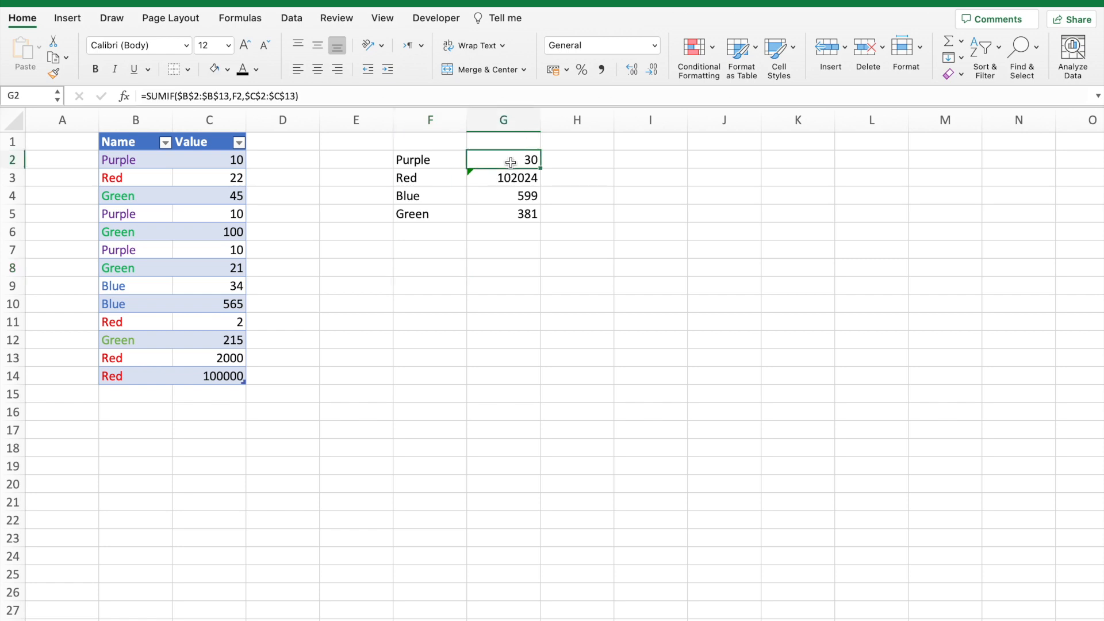
pyautogui.write('=sumif')
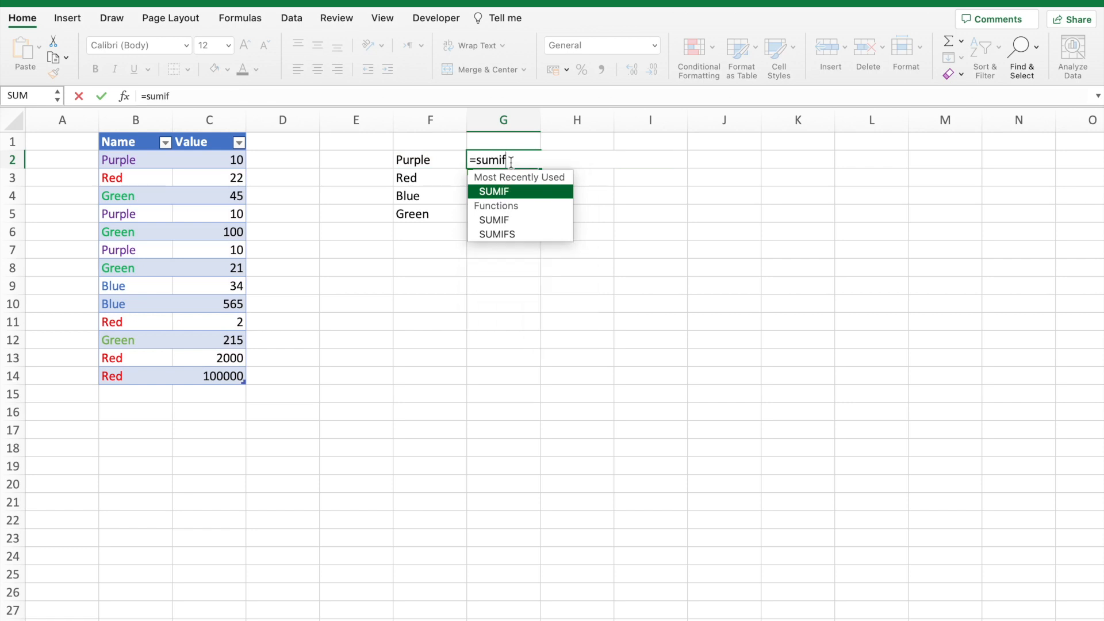
pyautogui.write('(')
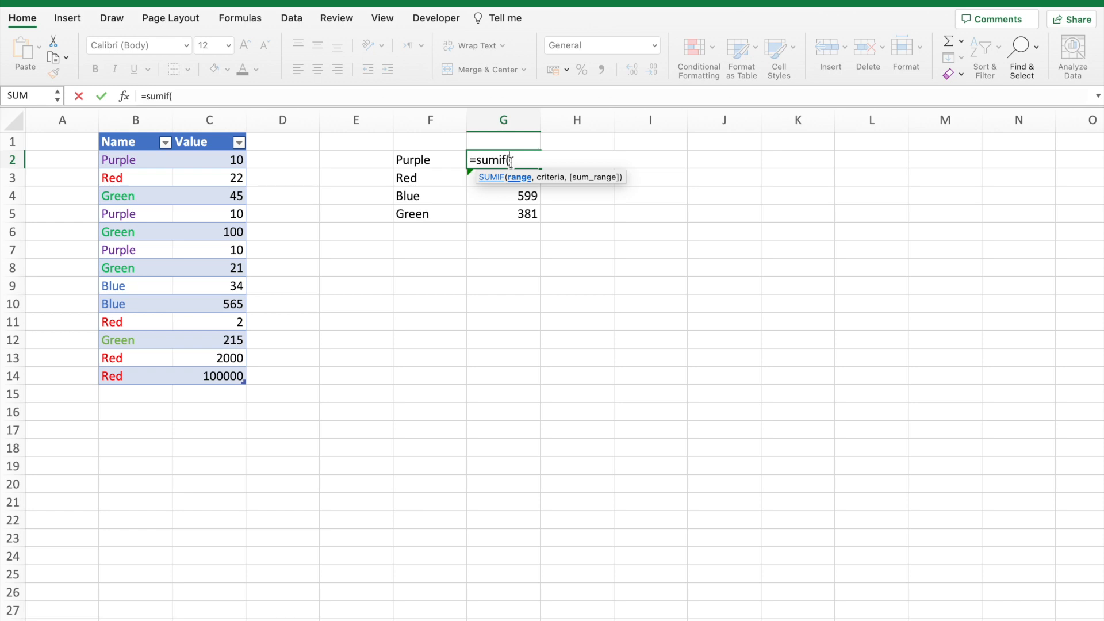
pyautogui.write('Colo')
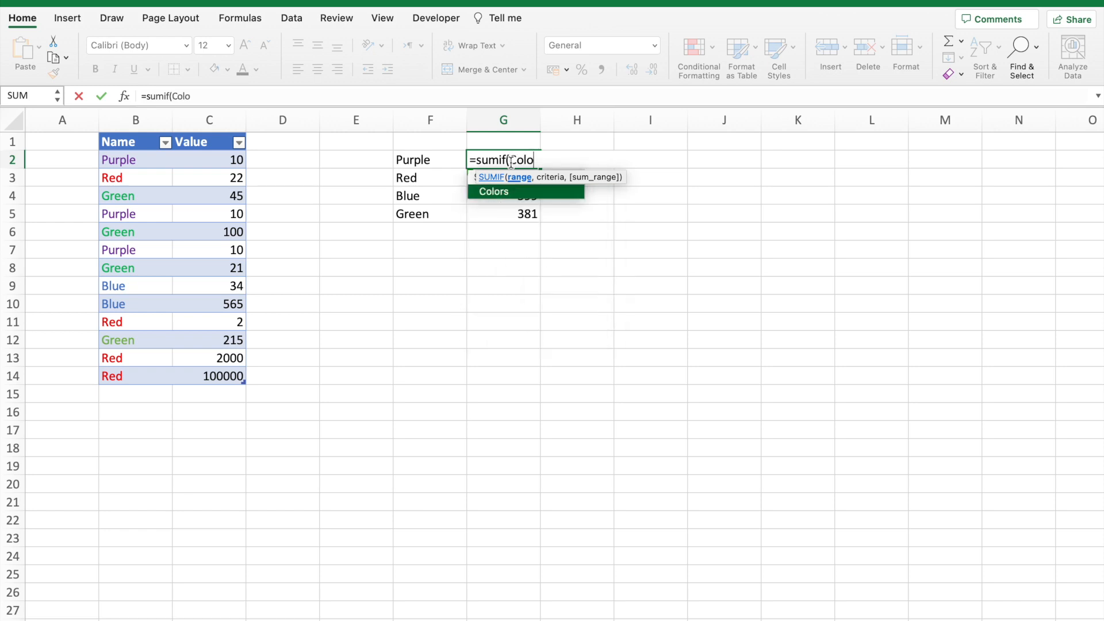
pyautogui.write('rs')
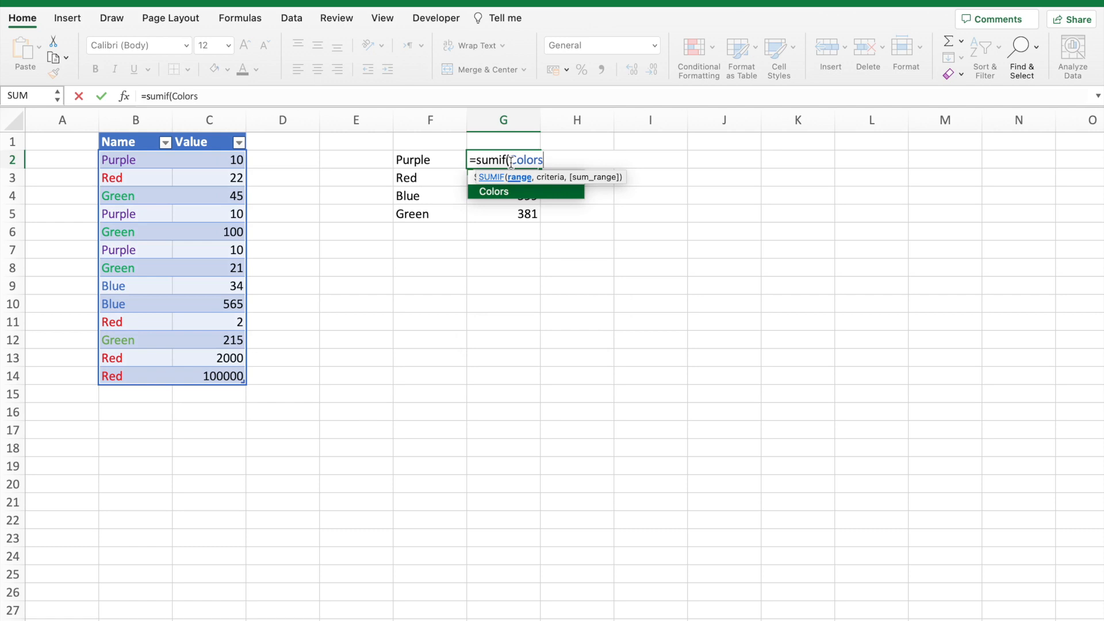
pyautogui.write('[')
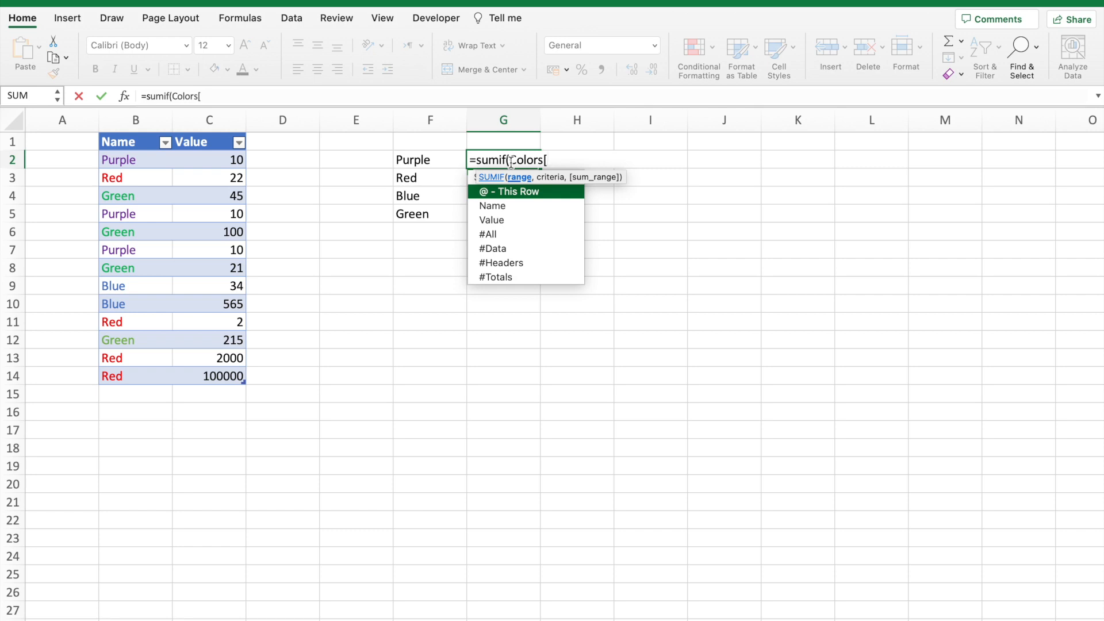
pyautogui.write('Name')
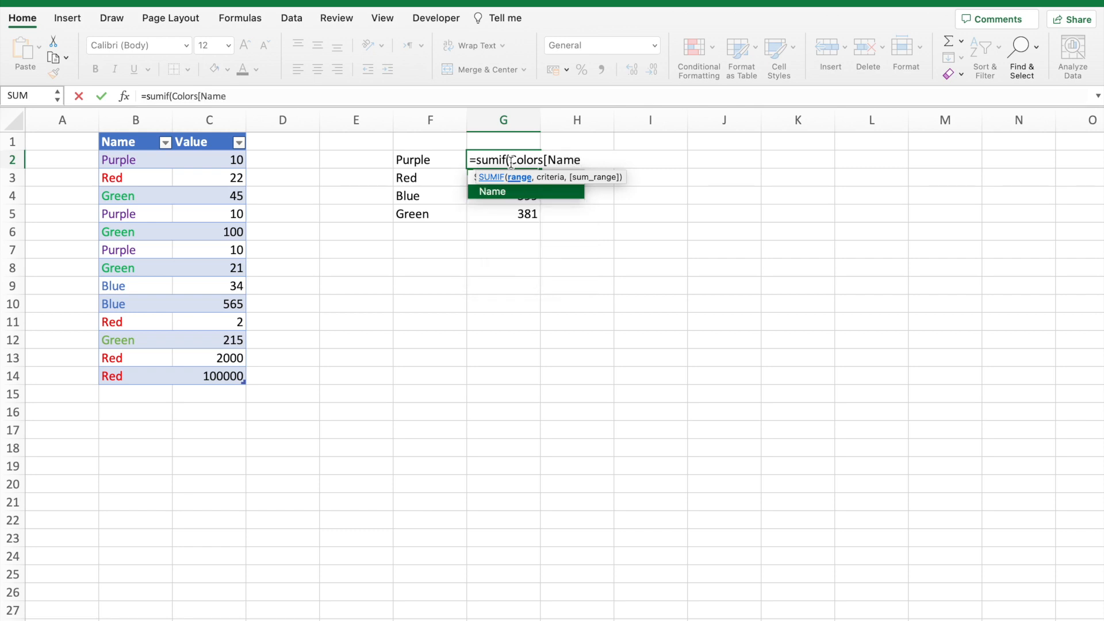
pyautogui.press('Tab')
pyautogui.write(',')
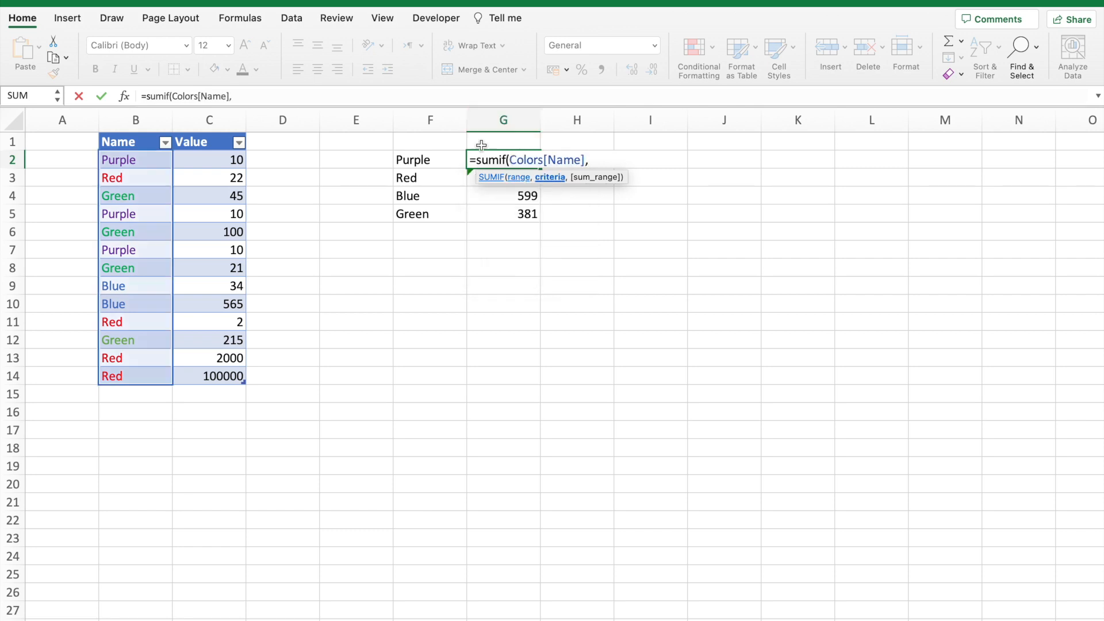
# Complete the SUMIF formula in G2 with F2 as the criteria and Colors[Value] as the sum range
pyautogui.click(435, 165)
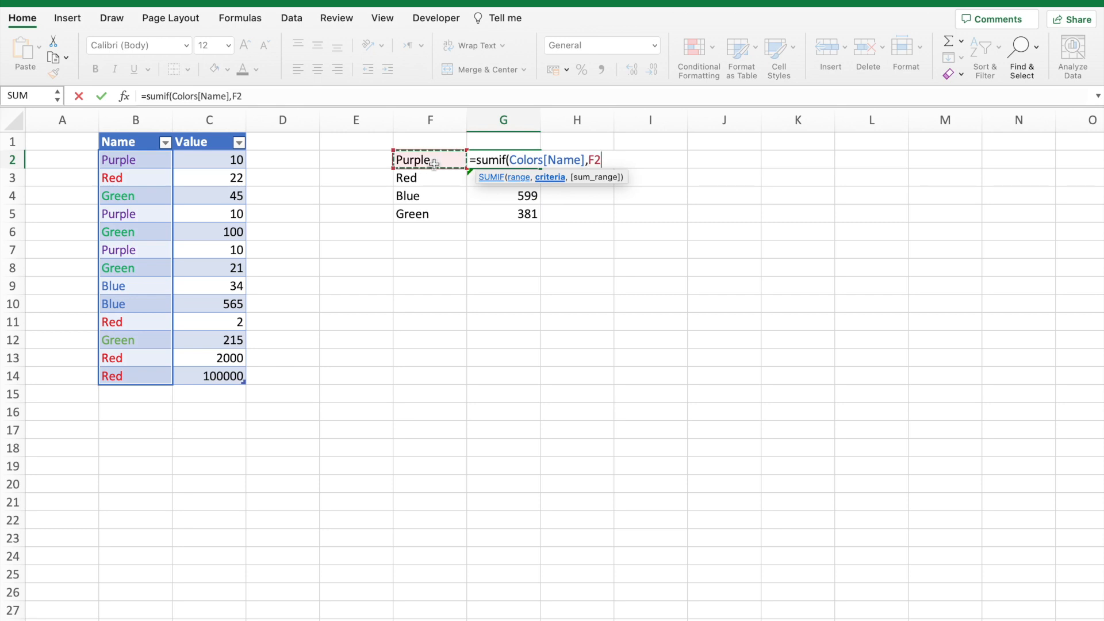
pyautogui.write(',')
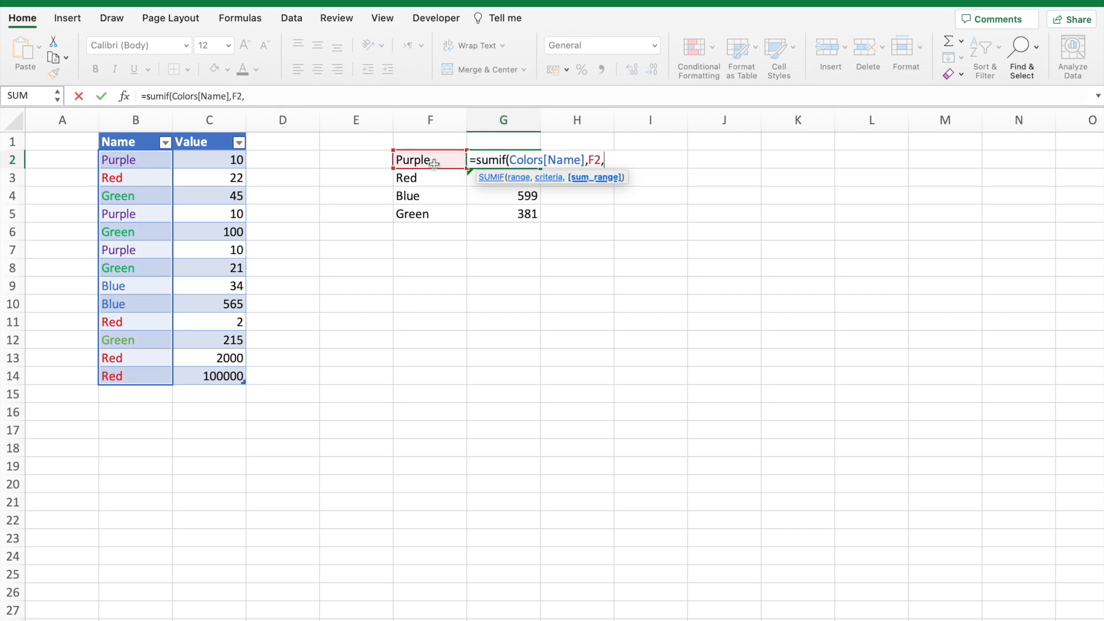
pyautogui.write('Colo')
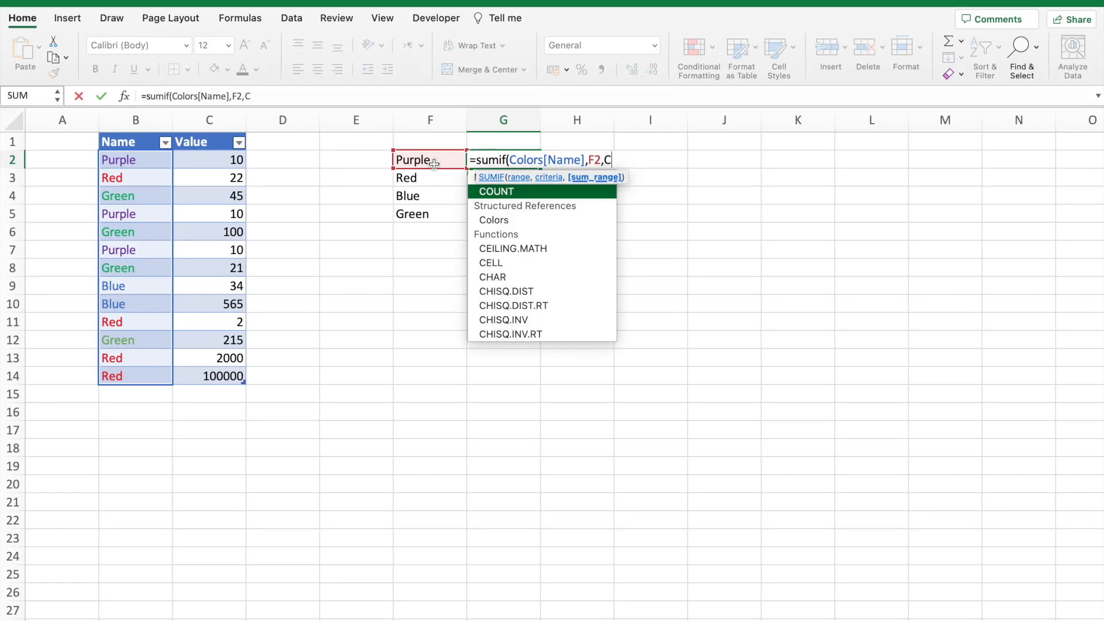
pyautogui.write('rs')
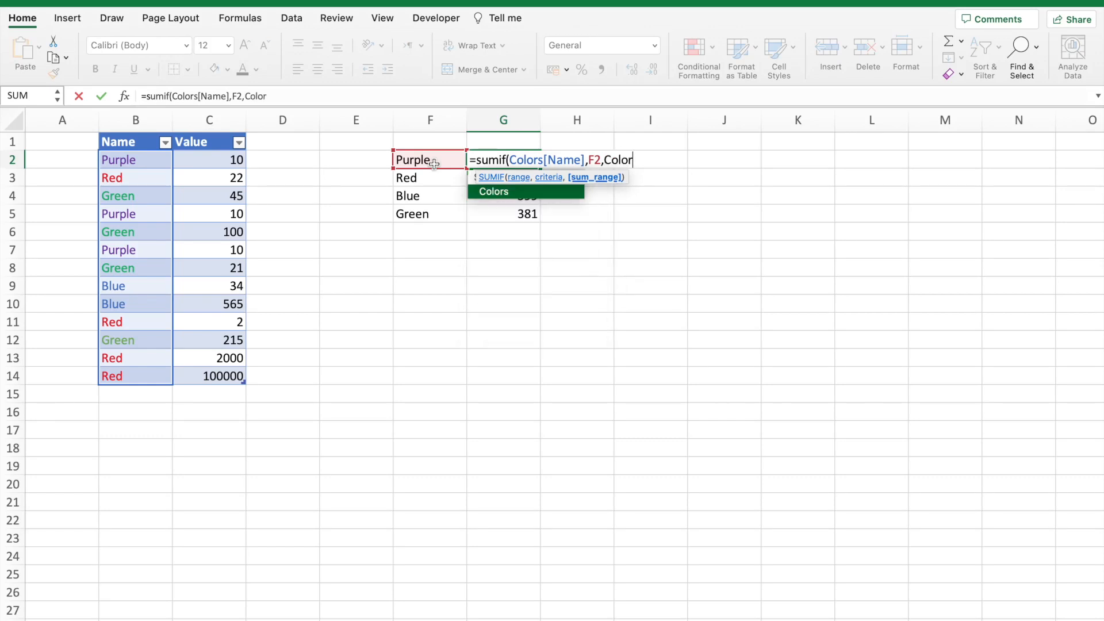
pyautogui.write('[')
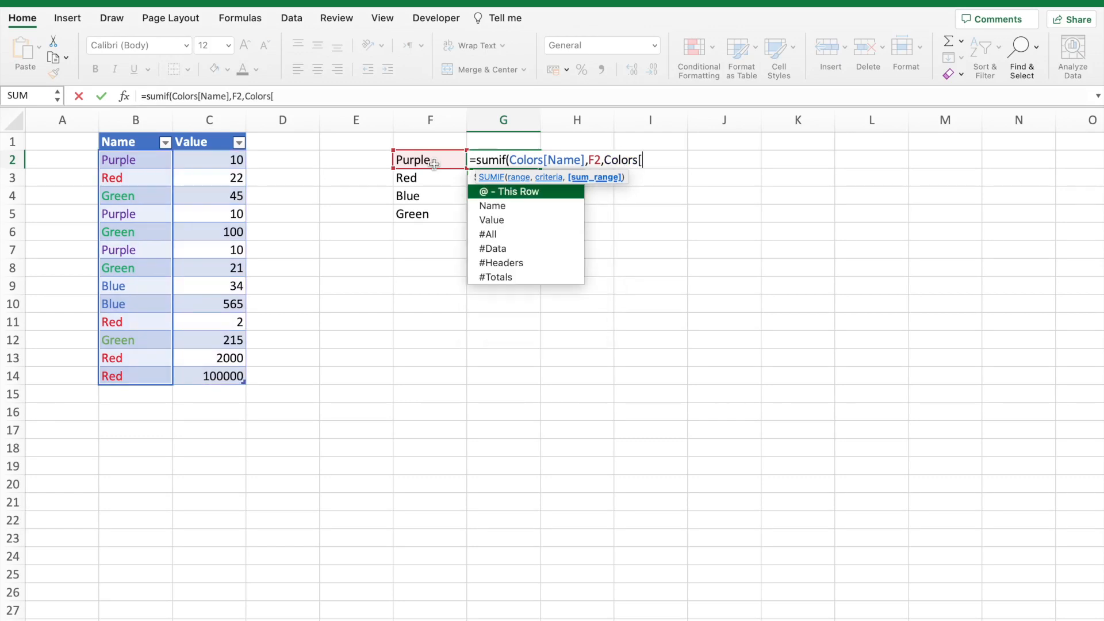
pyautogui.write('Value')
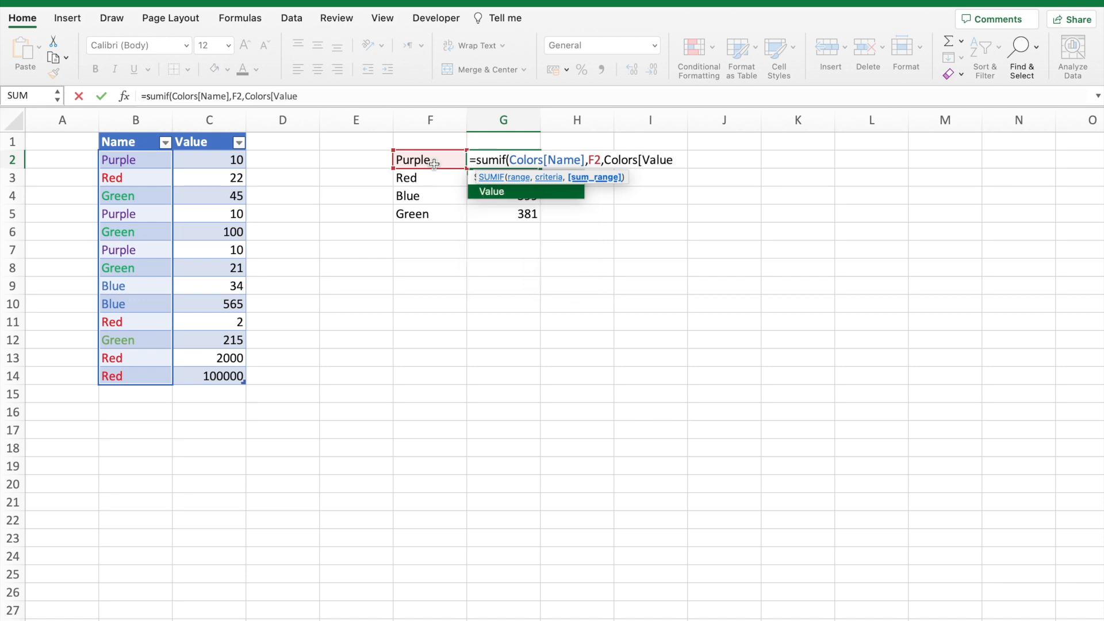
pyautogui.write(']')
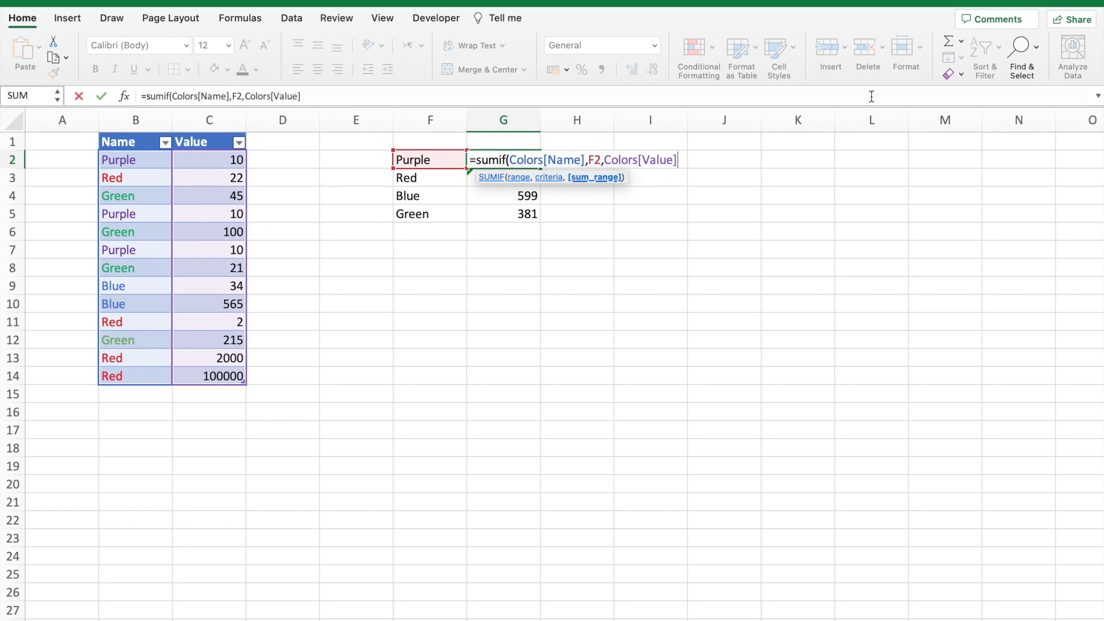
pyautogui.write(')')
pyautogui.press('Return')
pyautogui.press('Up')
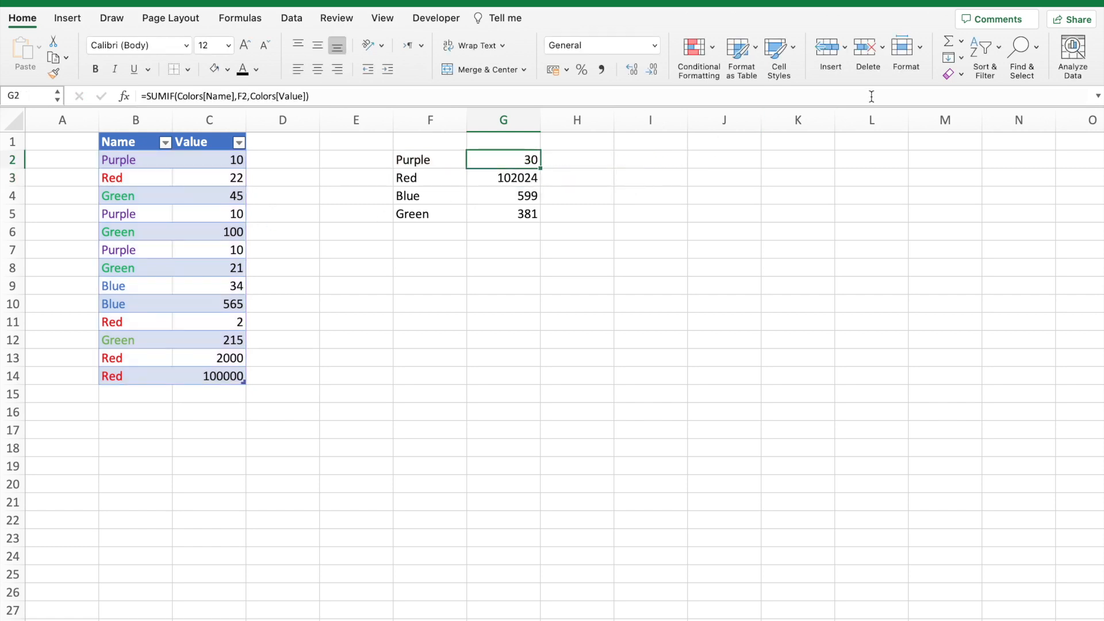
# Copy the SUMIF formula from G2 to the Red, Blue and Green totals in G3:G5 and check the copied formula in G5
pyautogui.hotkey('ctrl', 'c')
pyautogui.press('Down')
pyautogui.hotkey('shift', 'Down')
pyautogui.hotkey('shift', 'Down')
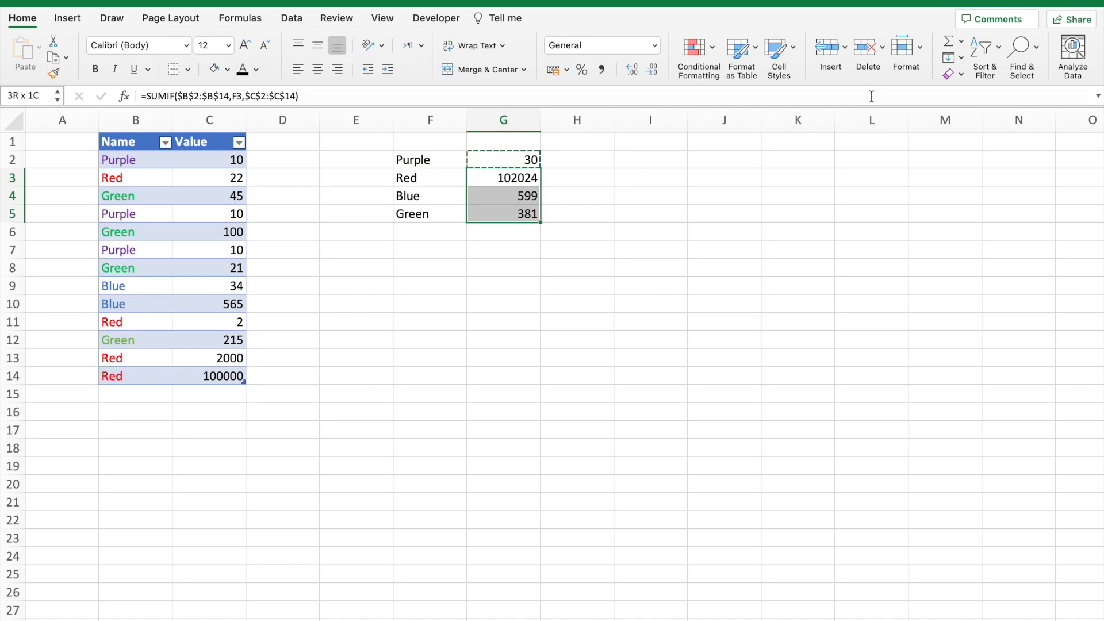
pyautogui.press('Escape')
pyautogui.hotkey('shift', 'Up')
pyautogui.hotkey('shift', 'Up')
pyautogui.press('Down')
pyautogui.press('Down')
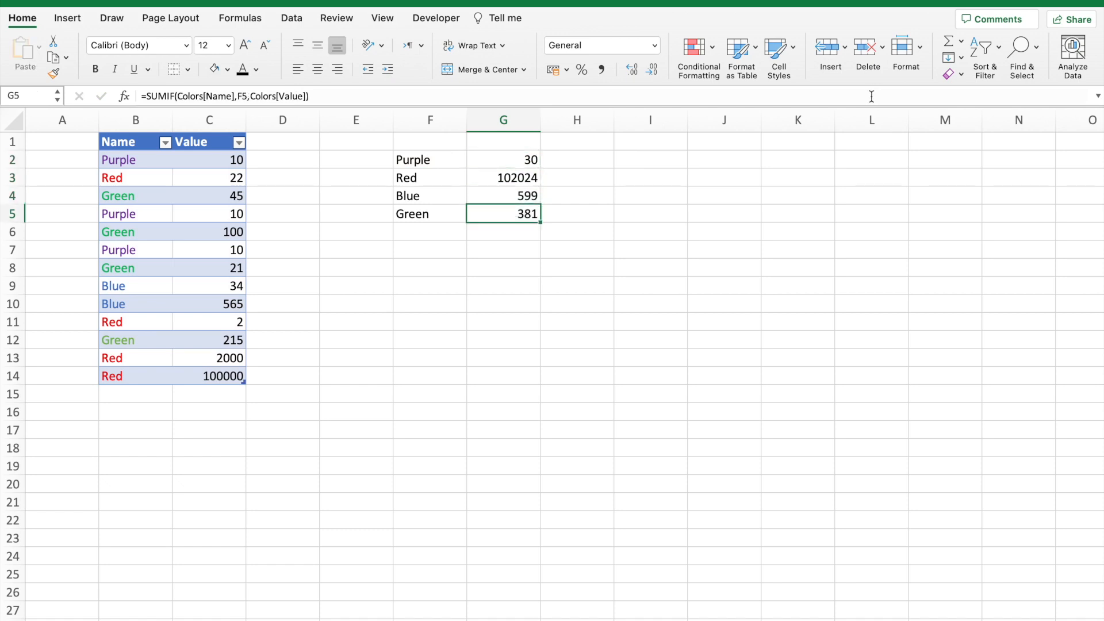
# Add a Green row with the value 10000 directly below the Colors table and check the Green total's formula
pyautogui.click(139, 393)
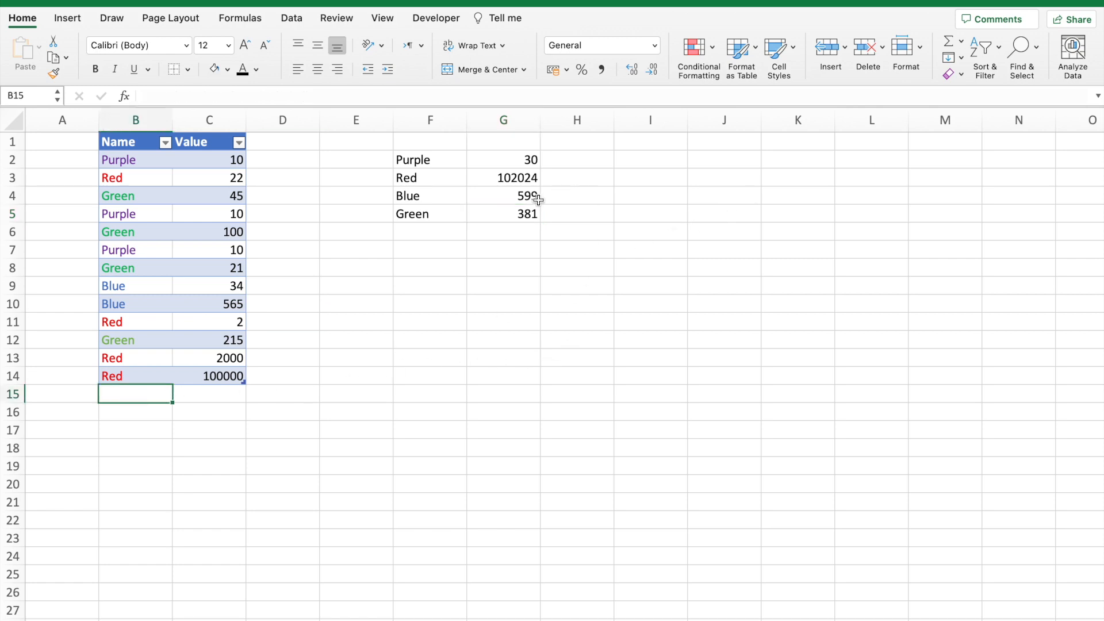
pyautogui.write('Green')
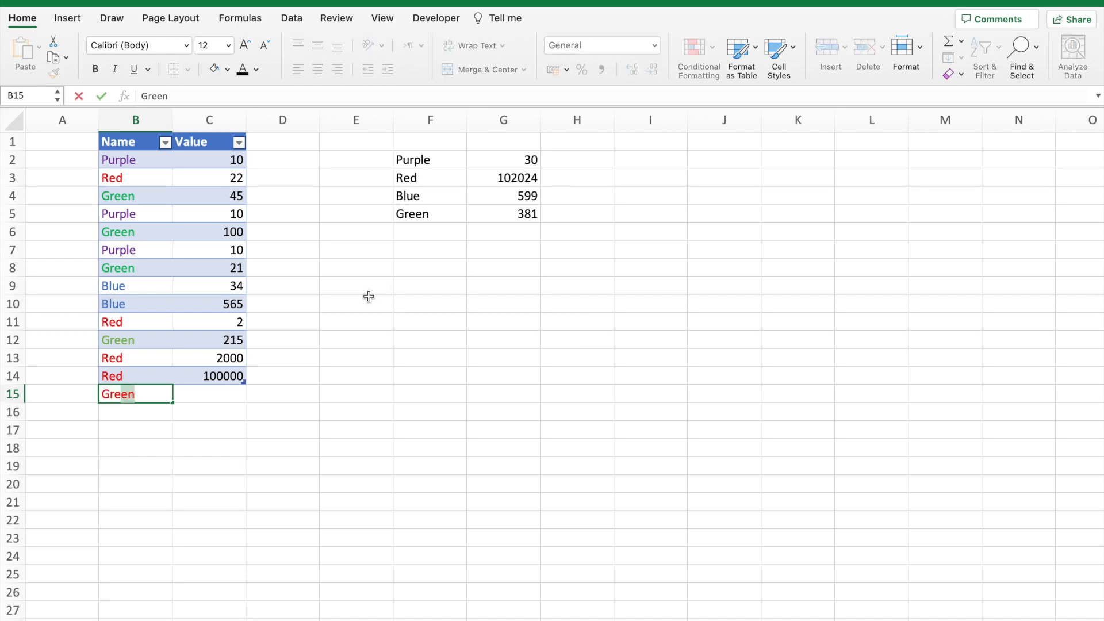
pyautogui.press('Tab')
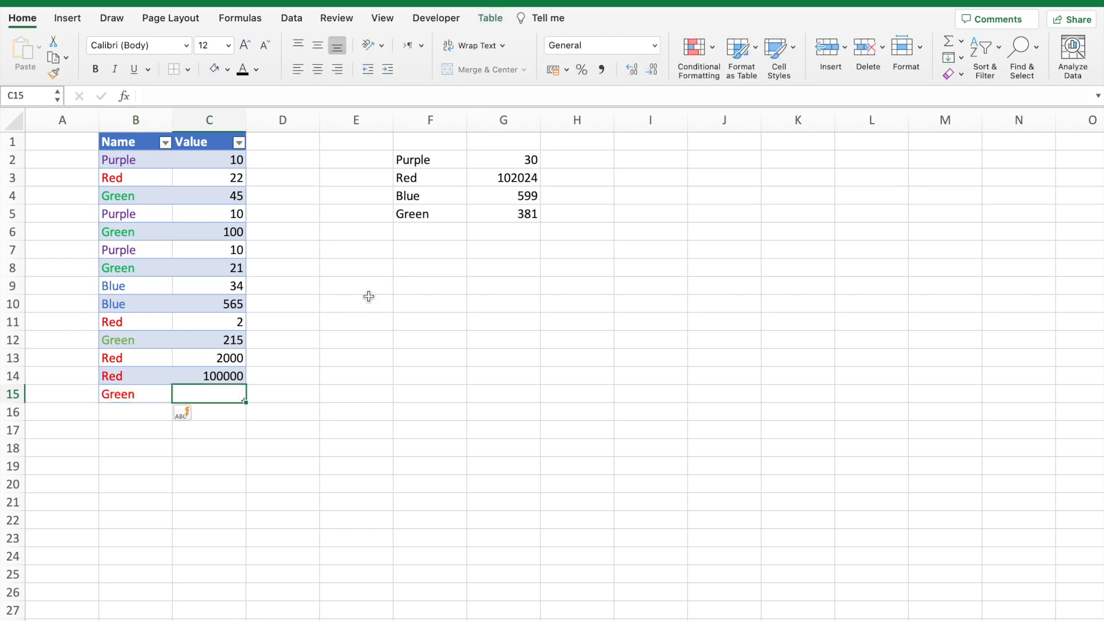
pyautogui.write('10000')
pyautogui.press('Return')
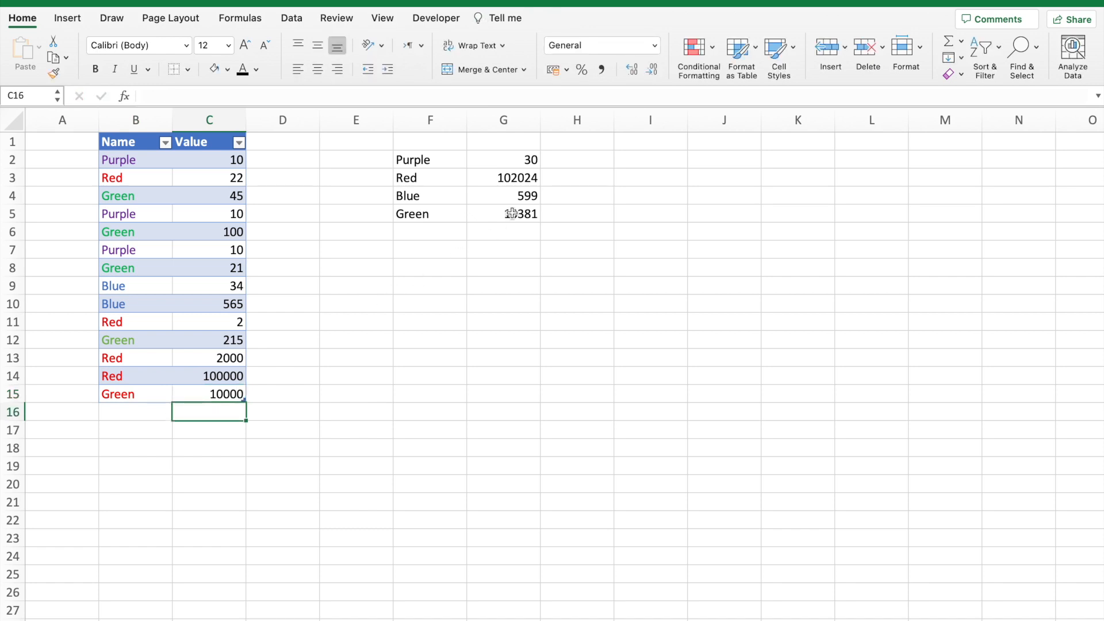
pyautogui.click(512, 214)
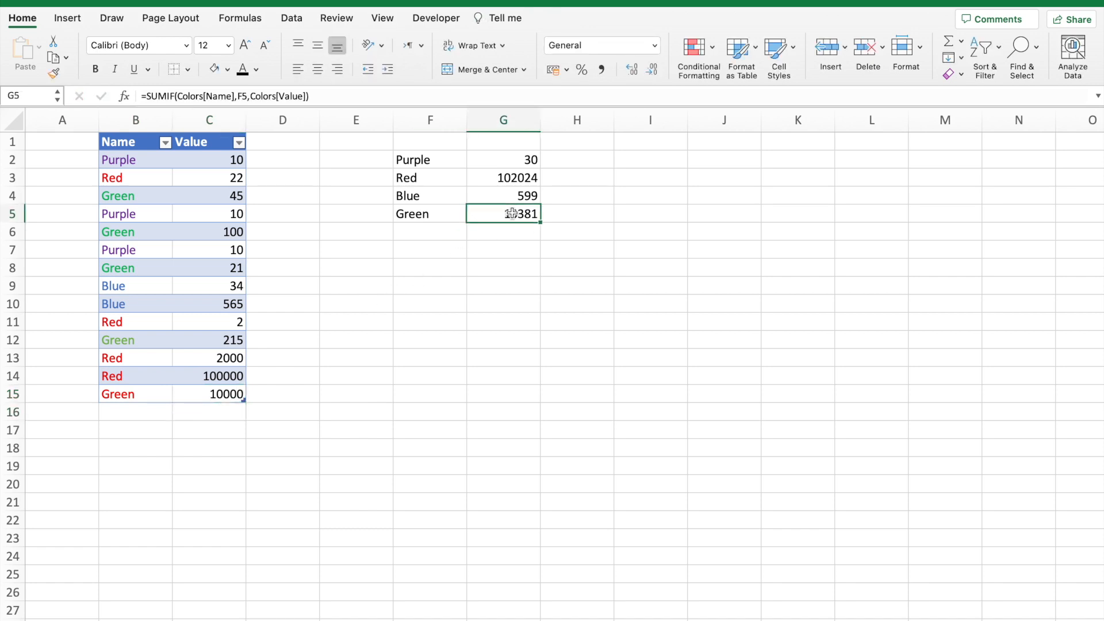
# Add a Red row with the value 12 in row 16 of the Colors table
pyautogui.click(164, 411)
pyautogui.write('Red')
pyautogui.press('Return')
pyautogui.press('Up')
pyautogui.press('Right')
pyautogui.write('12')
pyautogui.press('Return')
# Change the value of the Red entry in row 14 to 1
pyautogui.press('Up')
pyautogui.press('Up')
pyautogui.write('1')
pyautogui.press('Return')
pyautogui.press('Return')
pyautogui.press('Return')
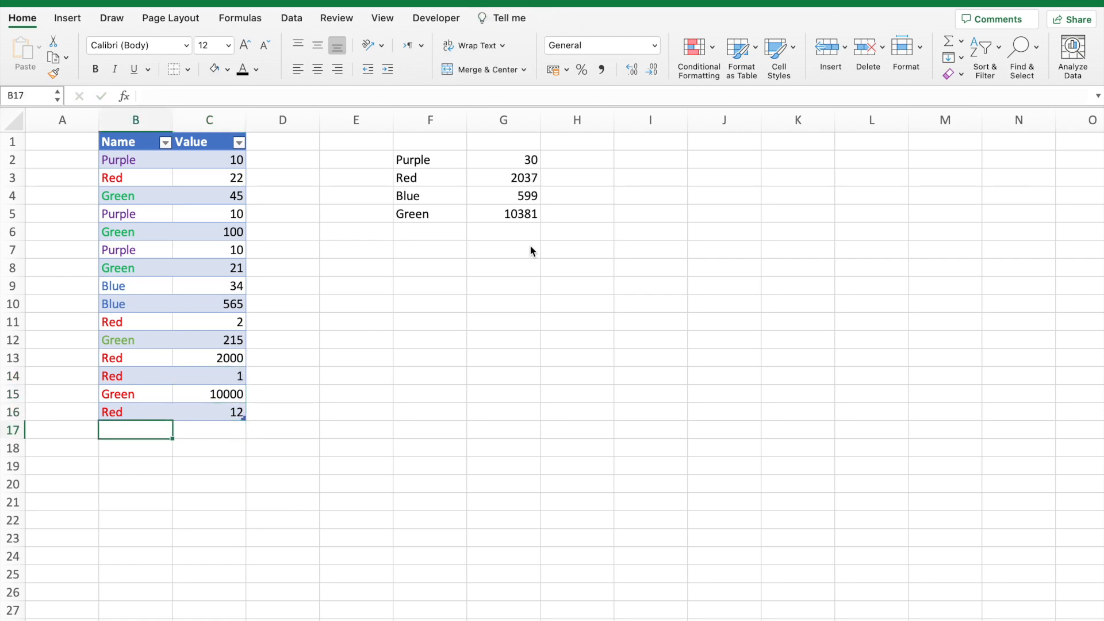
# Add a Blue row with the value 1212 in row 17 of the Colors table
pyautogui.write('Blue')
pyautogui.press('Tab')
pyautogui.write('1212')
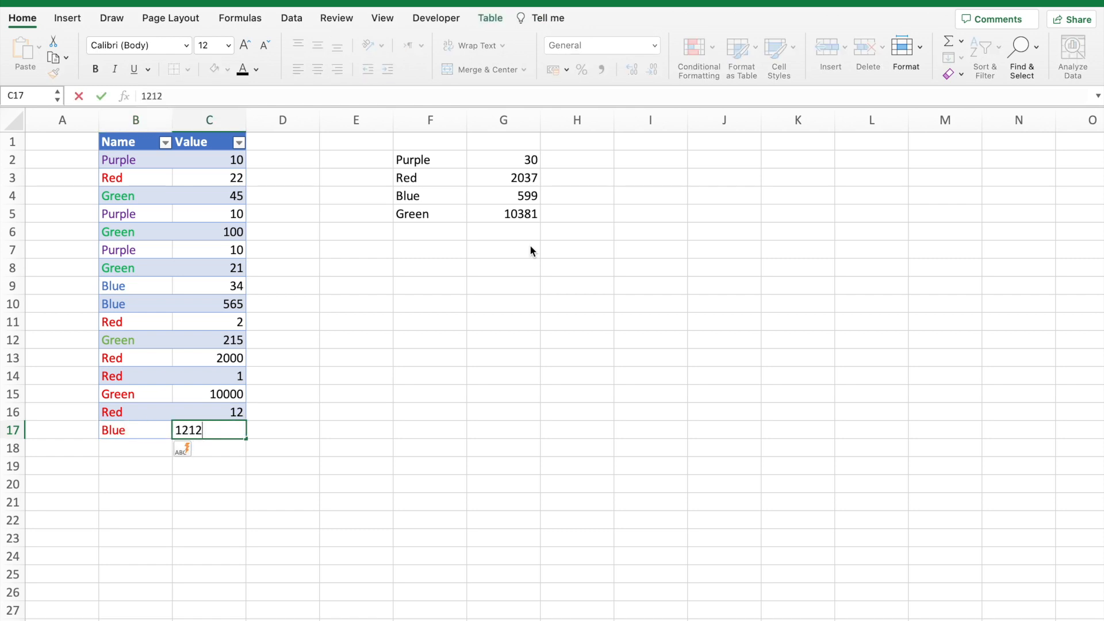
pyautogui.press('Return')
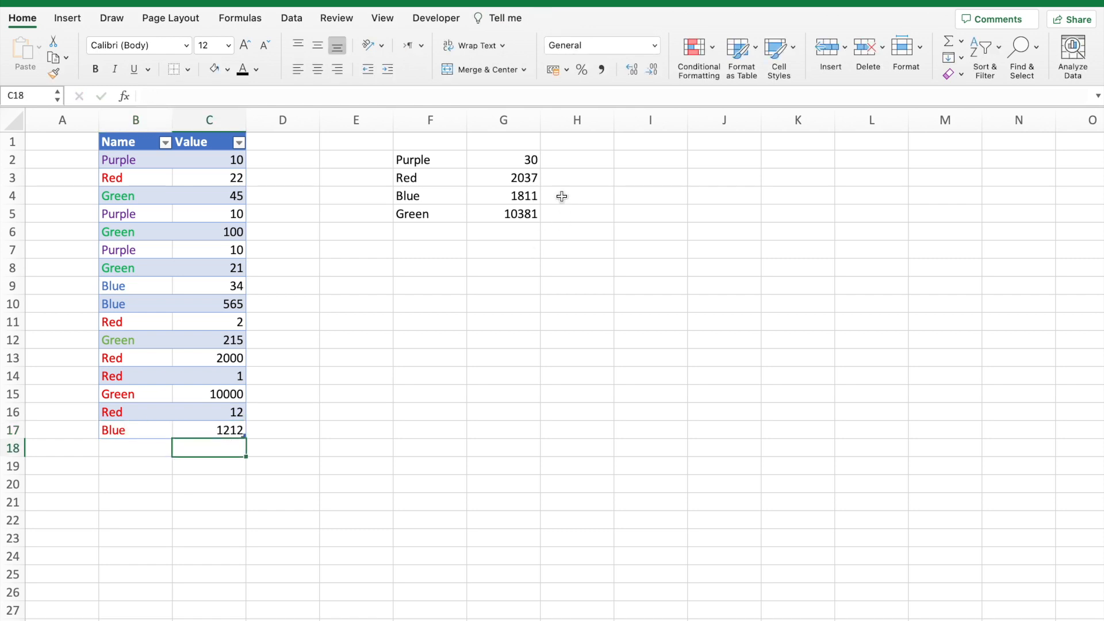
# Count the Purple entries in H2 with the formula =COUNTIF(Colors[Name],F2)
pyautogui.click(520, 157)
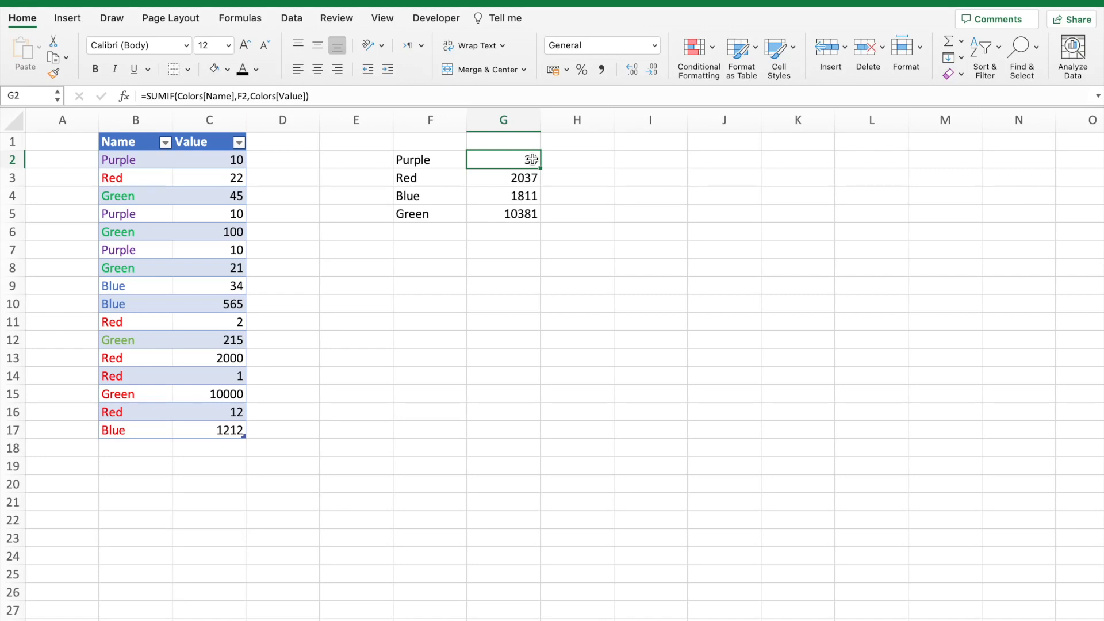
pyautogui.press('Right')
pyautogui.write('=')
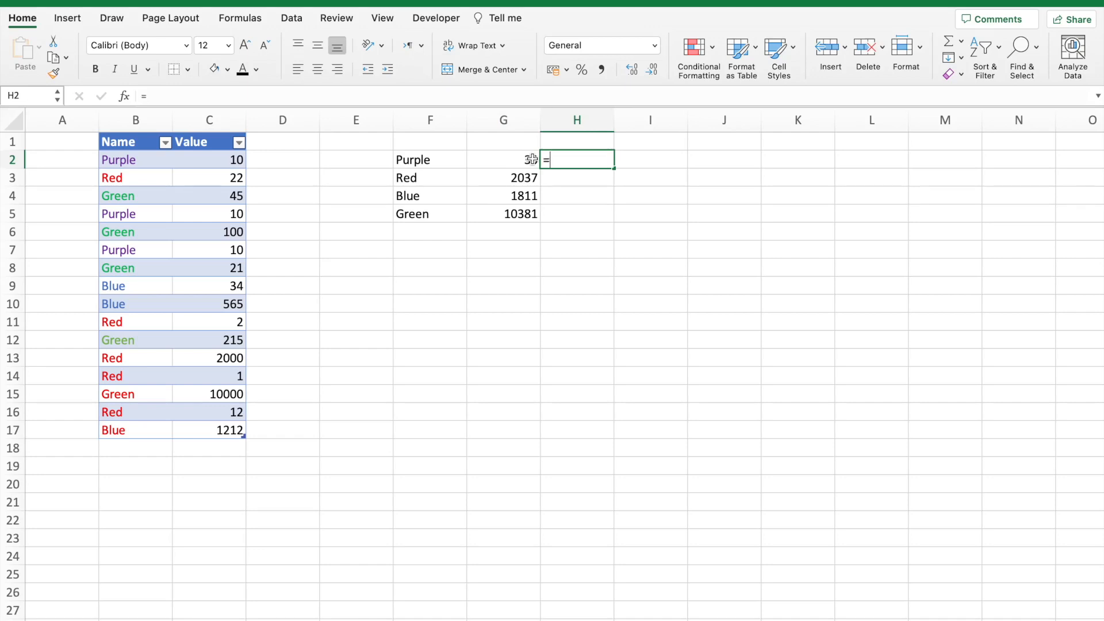
pyautogui.write('count')
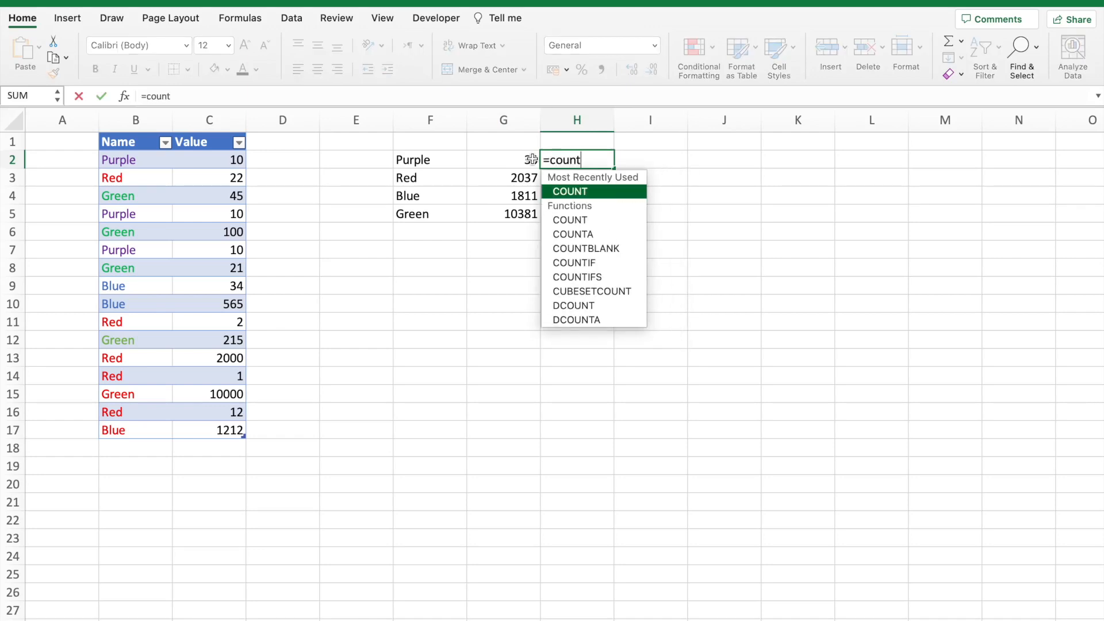
pyautogui.write('if(')
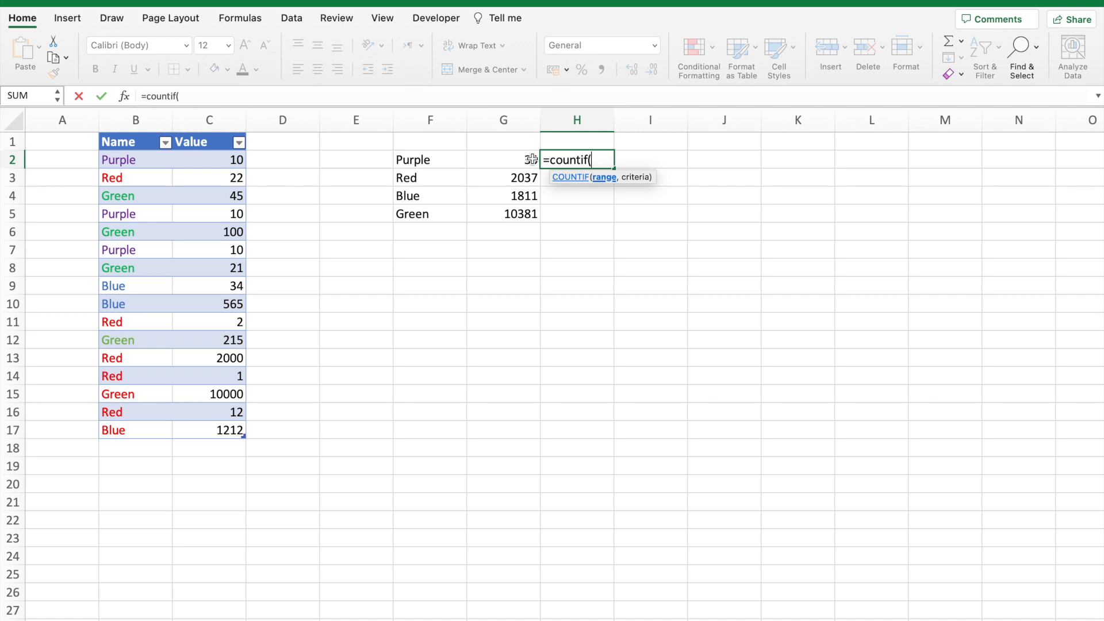
pyautogui.write('Co')
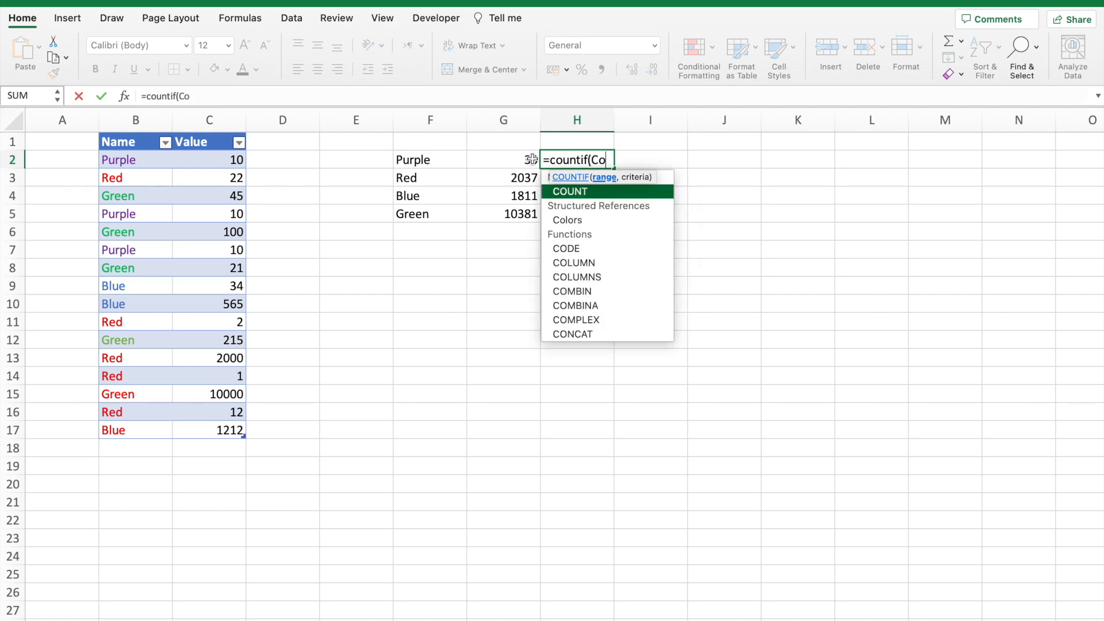
pyautogui.write('lors[')
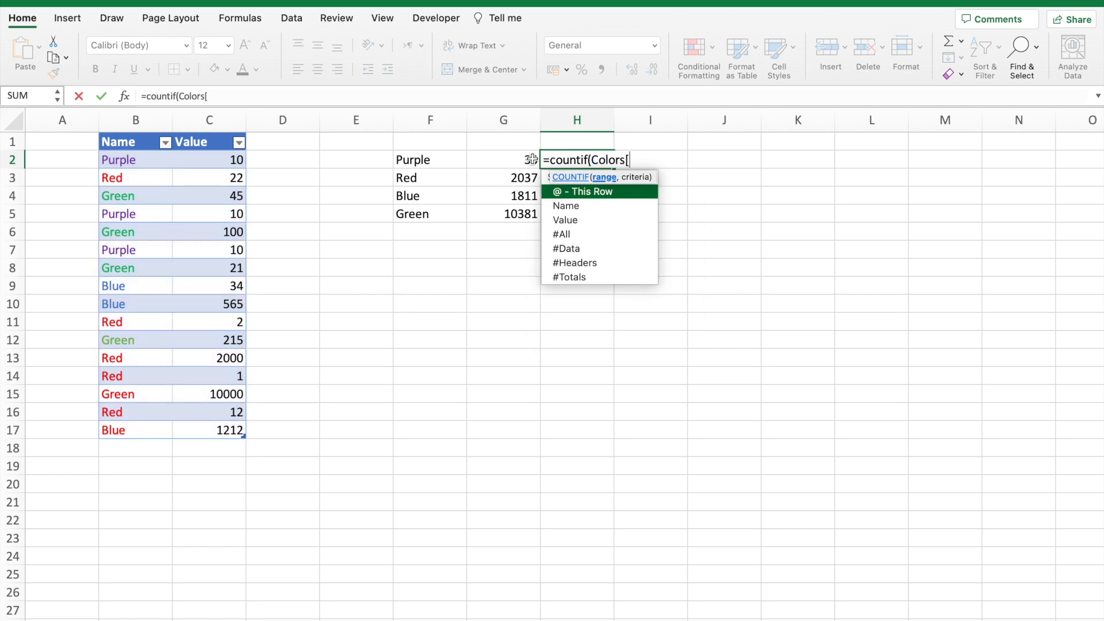
pyautogui.write('Name')
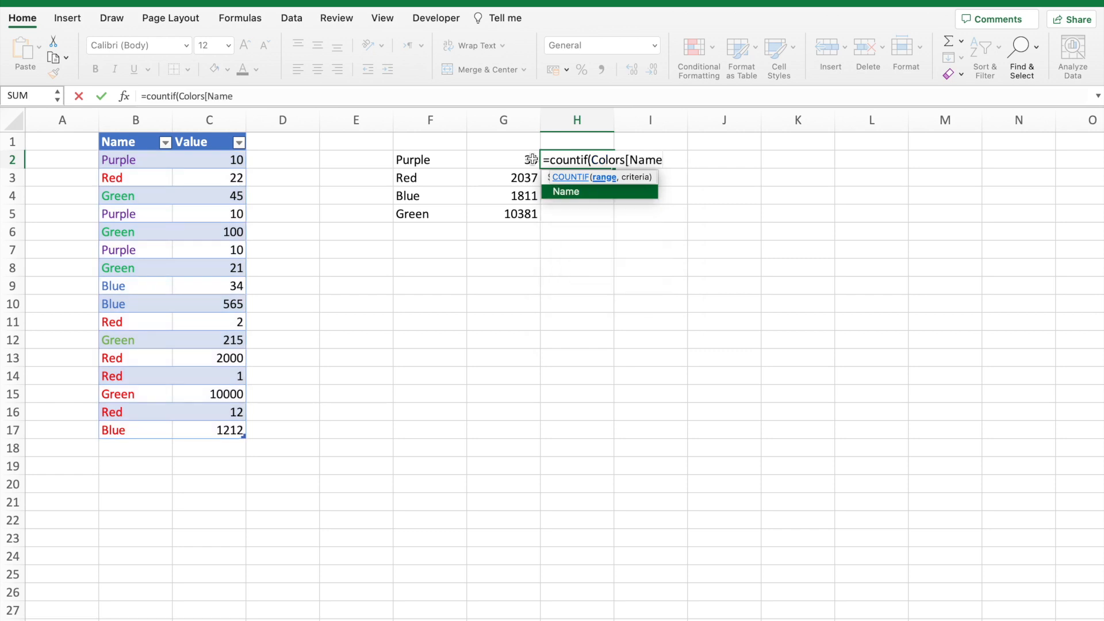
pyautogui.write('],')
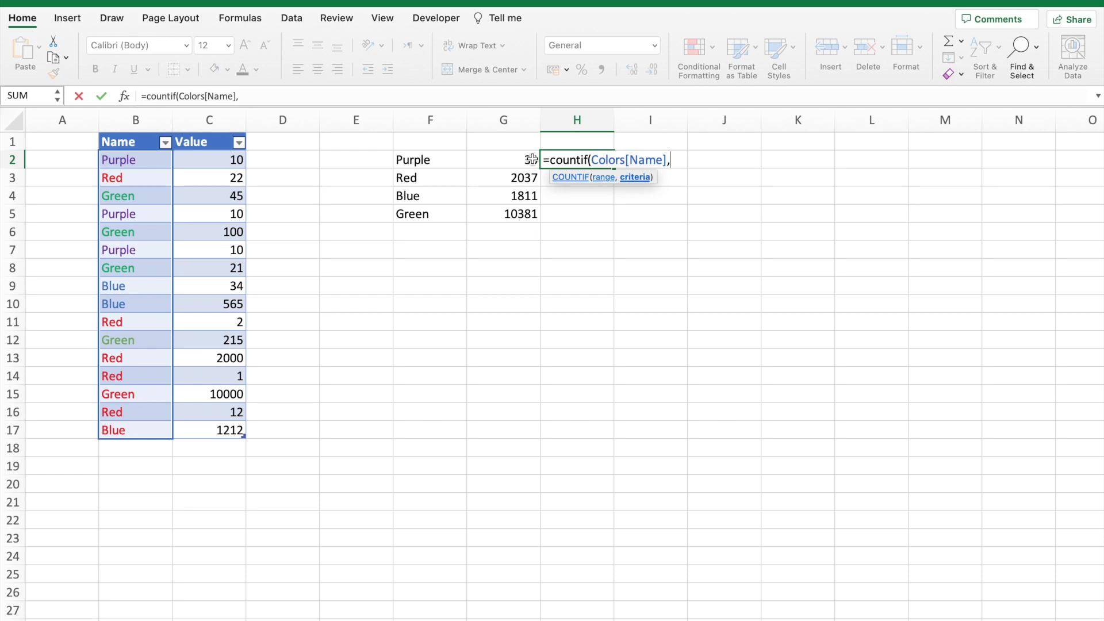
pyautogui.click(431, 159)
pyautogui.write(')')
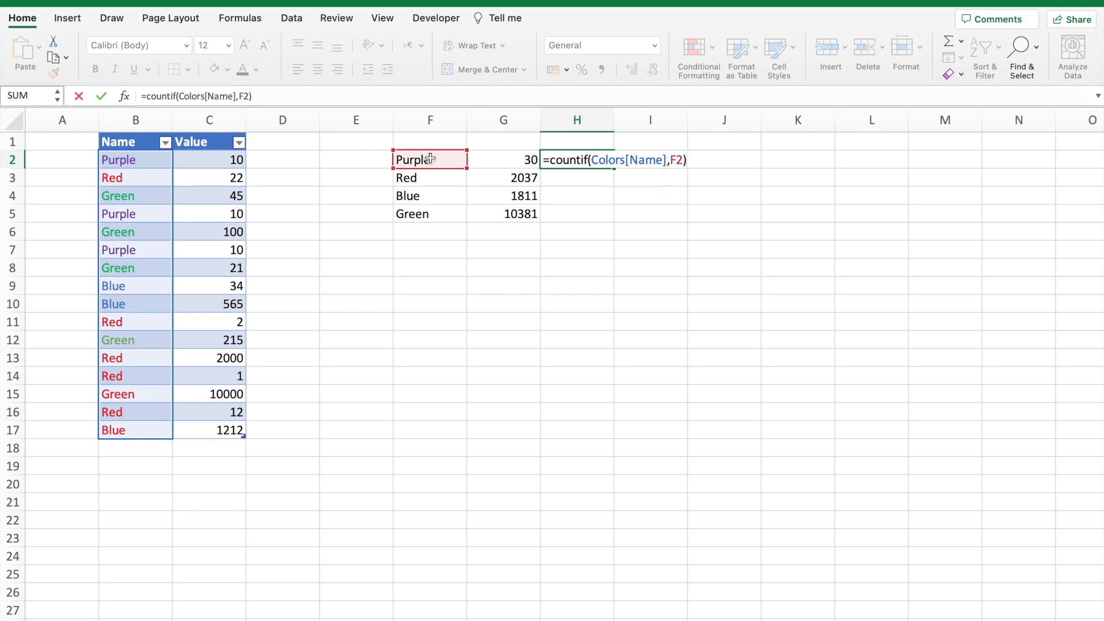
pyautogui.press('Return')
# Copy the COUNTIF formula from H2 to H3:H5 for Red, Blue and Green
pyautogui.press('Up')
pyautogui.hotkey('ctrl', 'c')
pyautogui.press('Down')
pyautogui.hotkey('shift', 'Down')
pyautogui.hotkey('shift', 'Down')
pyautogui.hotkey('ctrl', 'v')
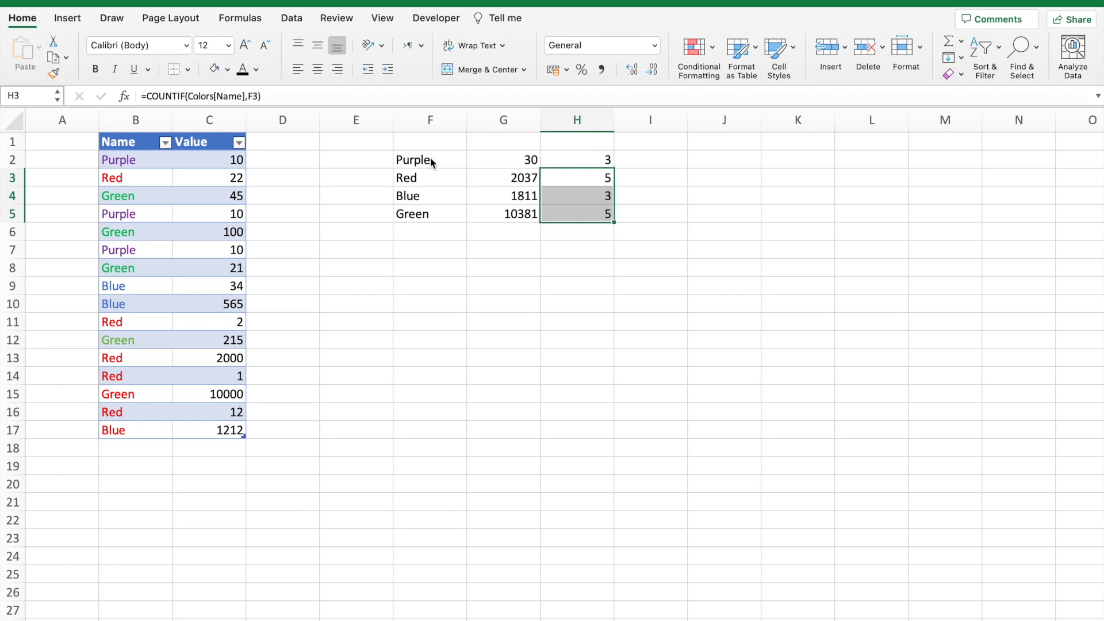
pyautogui.press('Up')
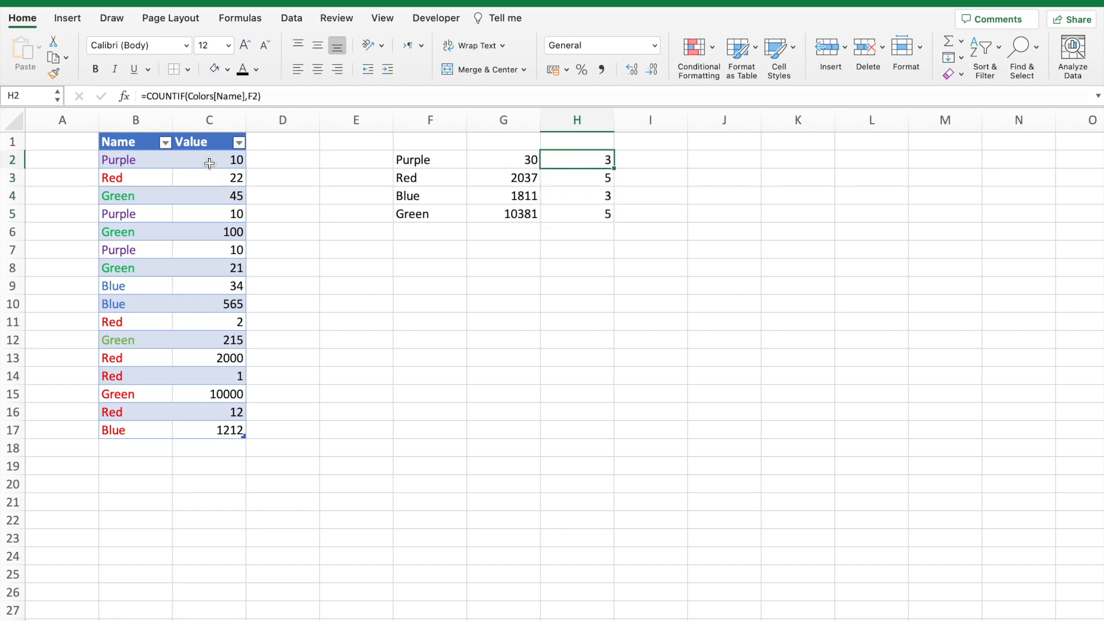
# Check the Purple and Red counts against the matching entries in the Name column
pyautogui.click(121, 220)
pyautogui.click(121, 249)
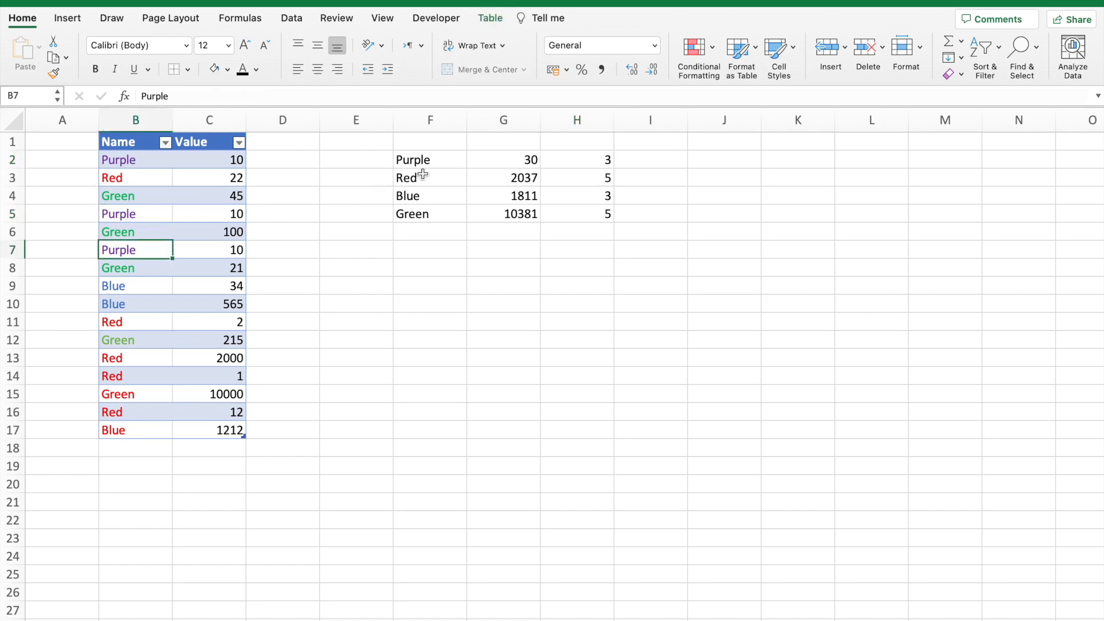
pyautogui.click(141, 175)
pyautogui.click(133, 322)
pyautogui.click(132, 355)
pyautogui.click(127, 377)
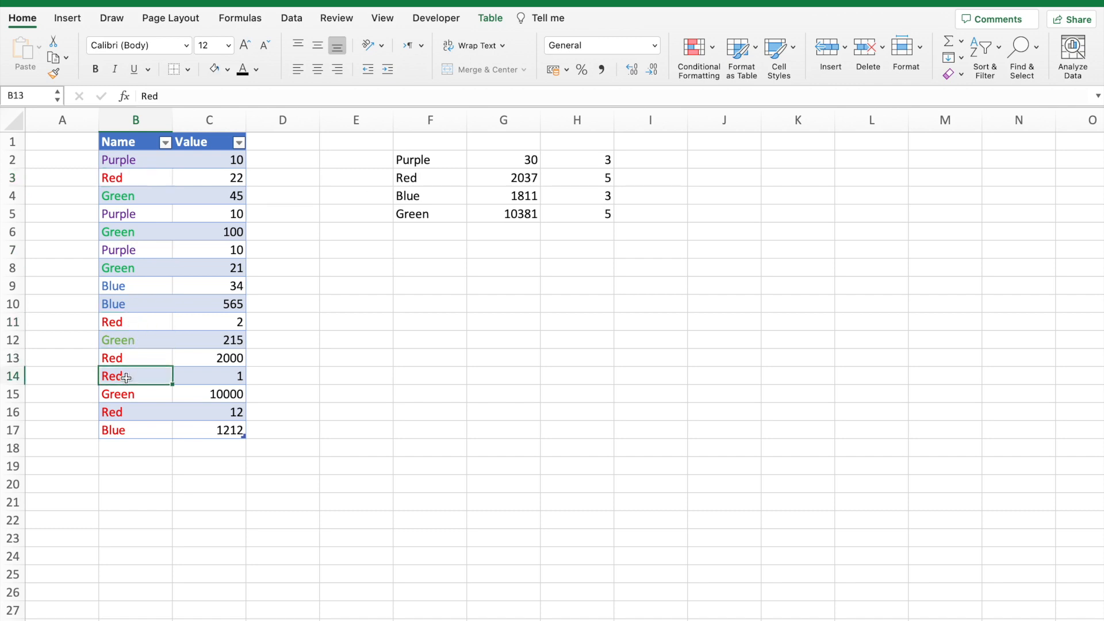
pyautogui.click(126, 413)
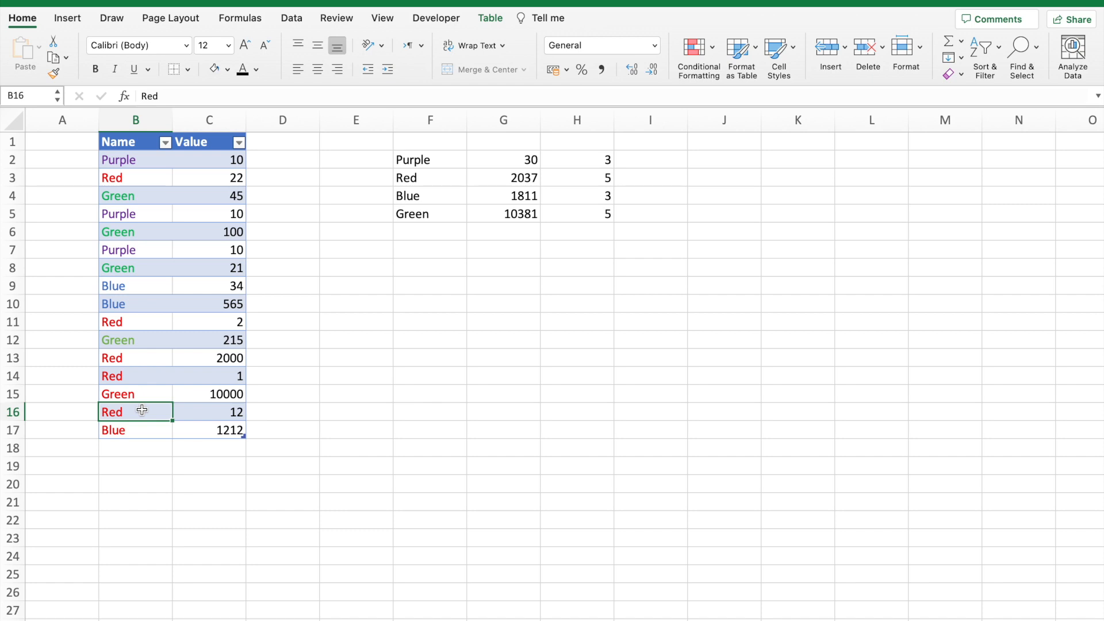
# Label the summary columns with the headers Sums in G1 and Counts in H1
pyautogui.click(598, 147)
pyautogui.write('Counts')
pyautogui.press('Left')
pyautogui.write('Sums')
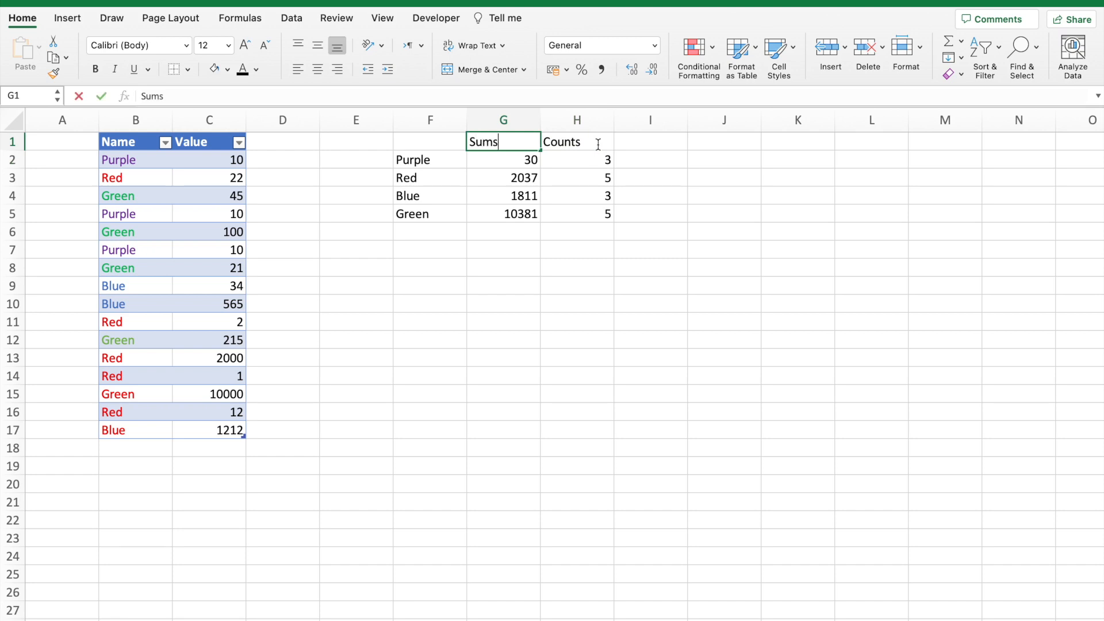
pyautogui.press('Left')
# Apply all borders to the summary range F1:H5 and deselect it
pyautogui.hotkey('shift', 'Down')
pyautogui.hotkey('shift', 'Down')
pyautogui.hotkey('shift', 'Down')
pyautogui.hotkey('shift', 'Down')
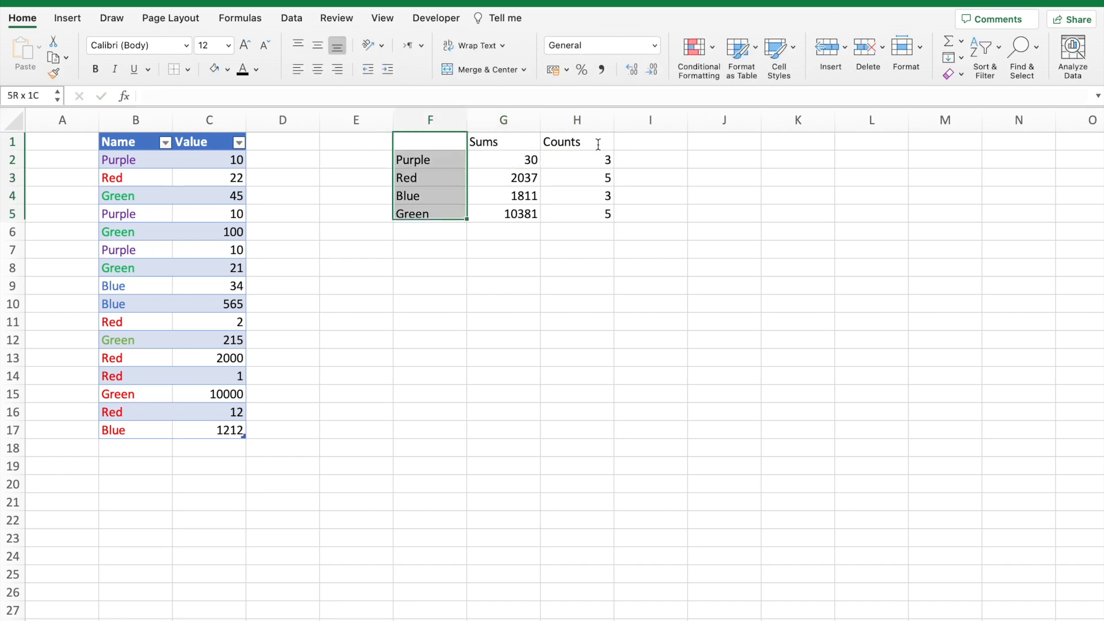
pyautogui.hotkey('shift', 'Right')
pyautogui.hotkey('shift', 'Right')
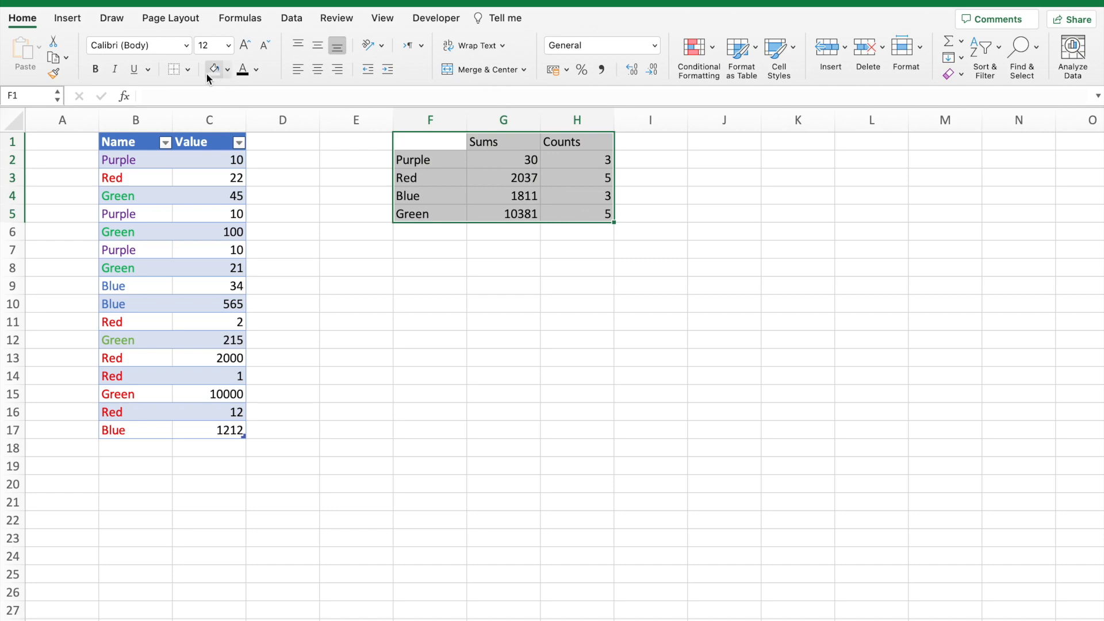
pyautogui.click(188, 69)
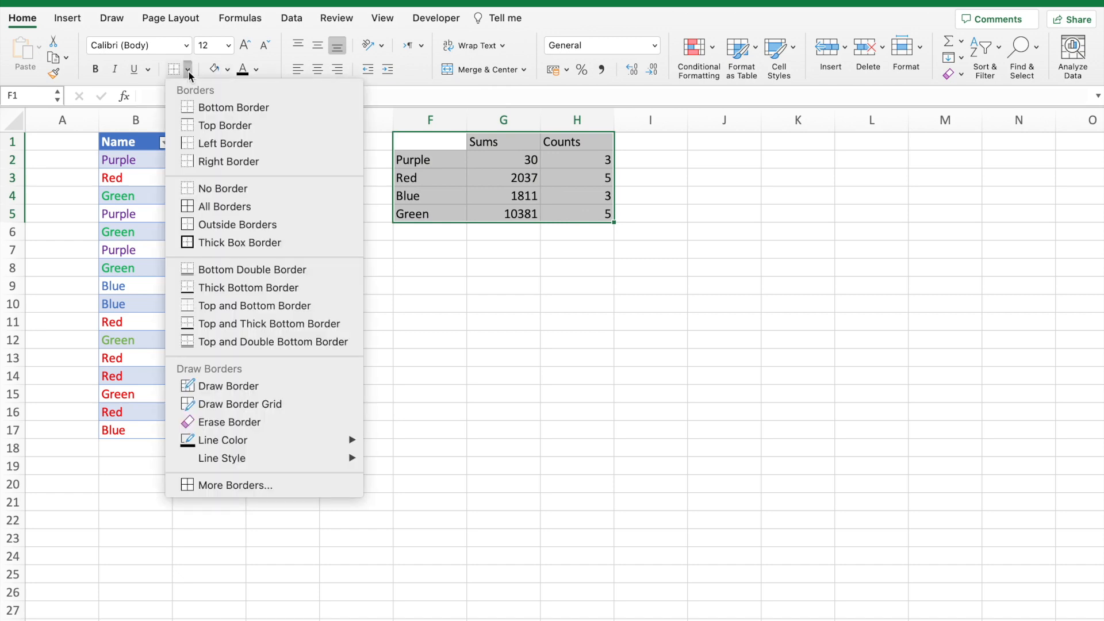
pyautogui.click(222, 206)
pyautogui.click(495, 265)
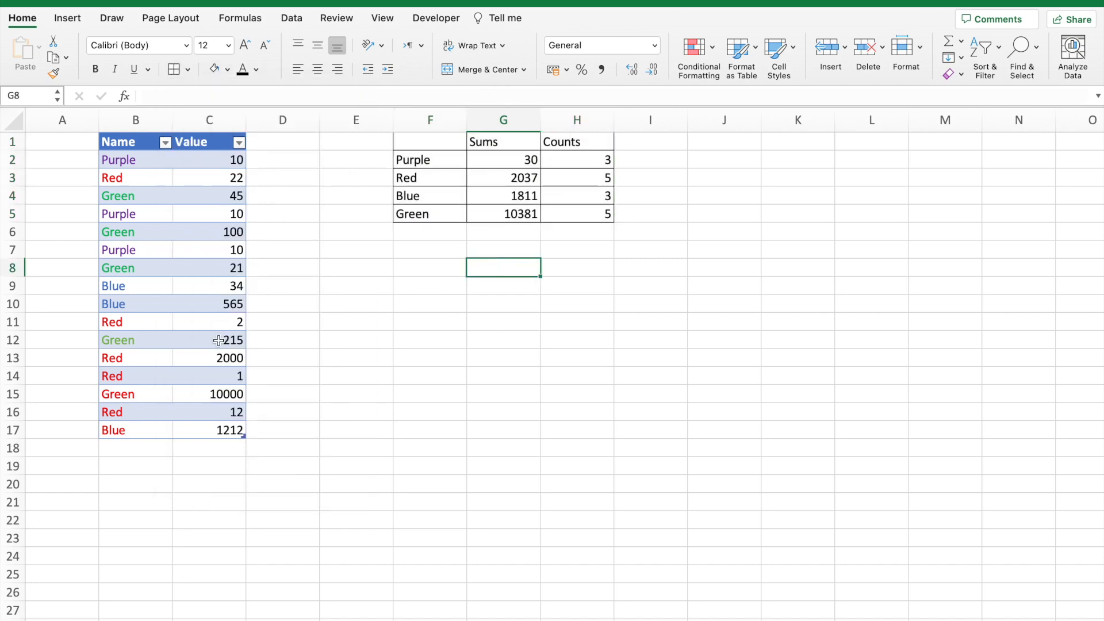
pyautogui.click(165, 351)
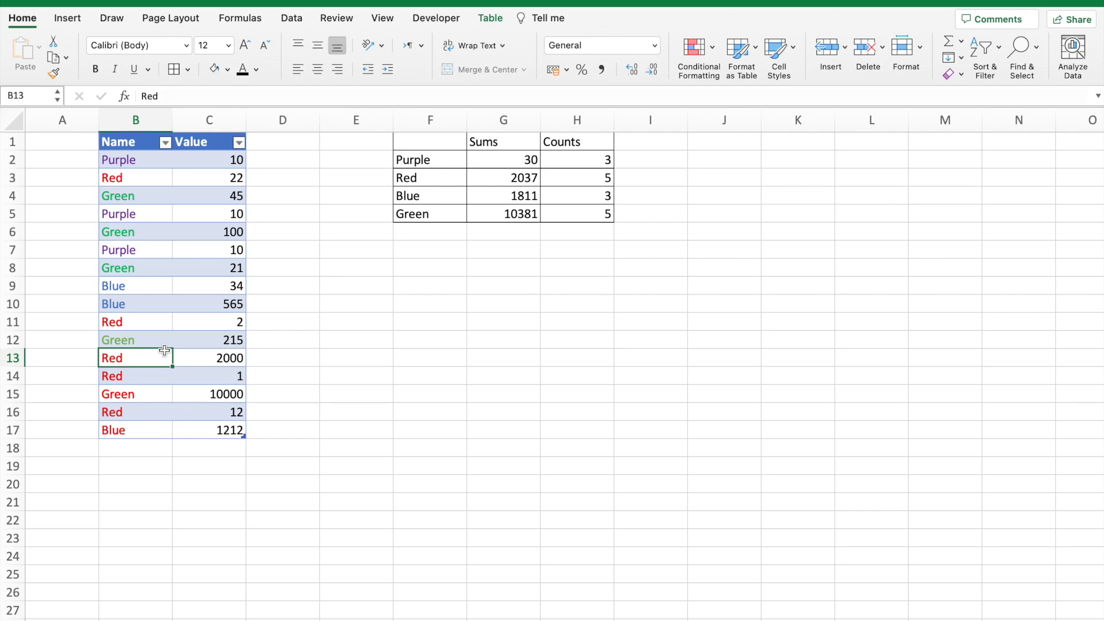